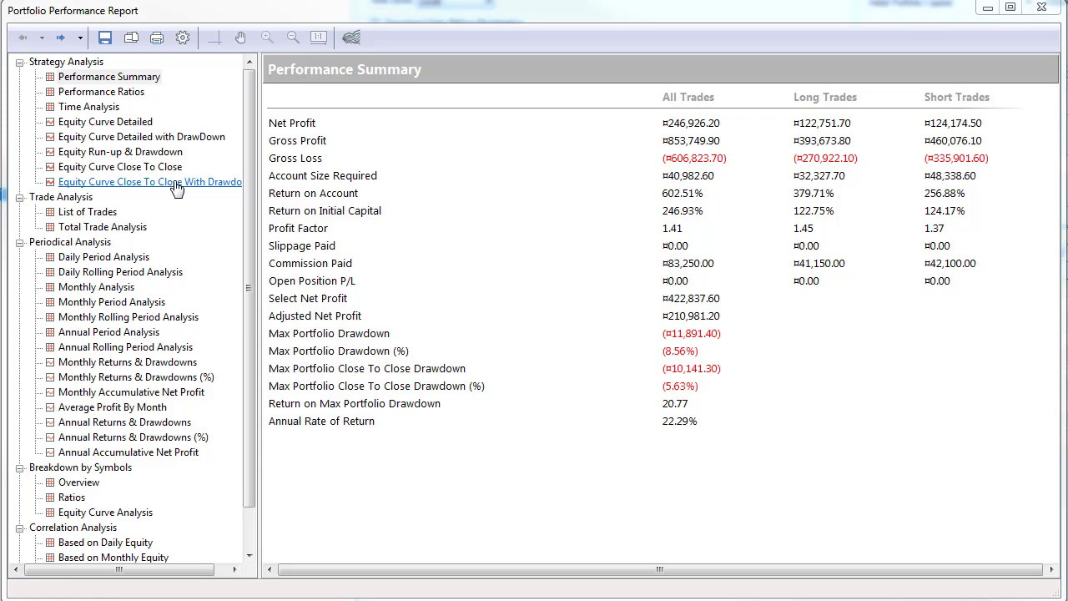
Review the close-to-close equity curve with drawdown, the Performance Summary and the Total Trade Analysis, and close the report
{"action": "left_click", "coordinate": [176, 186]}
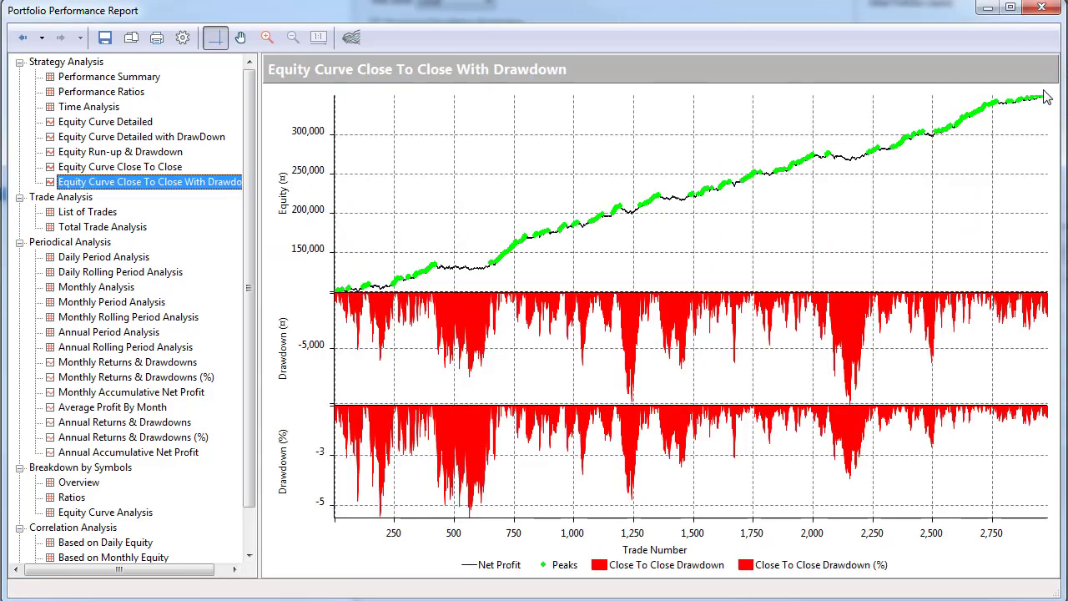
{"action": "left_click", "coordinate": [104, 79]}
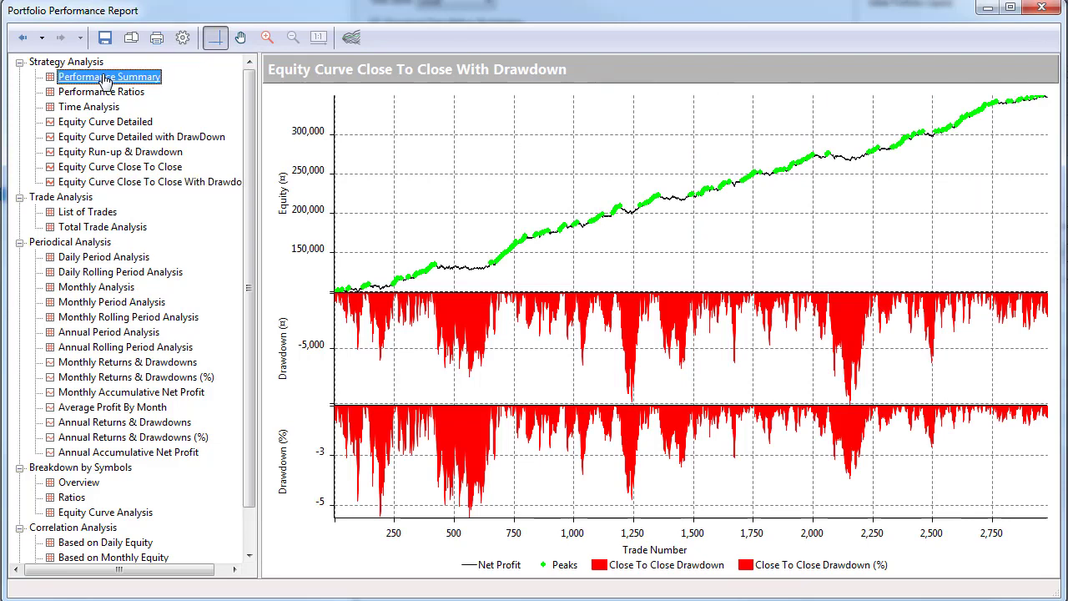
{"action": "left_click", "coordinate": [87, 229]}
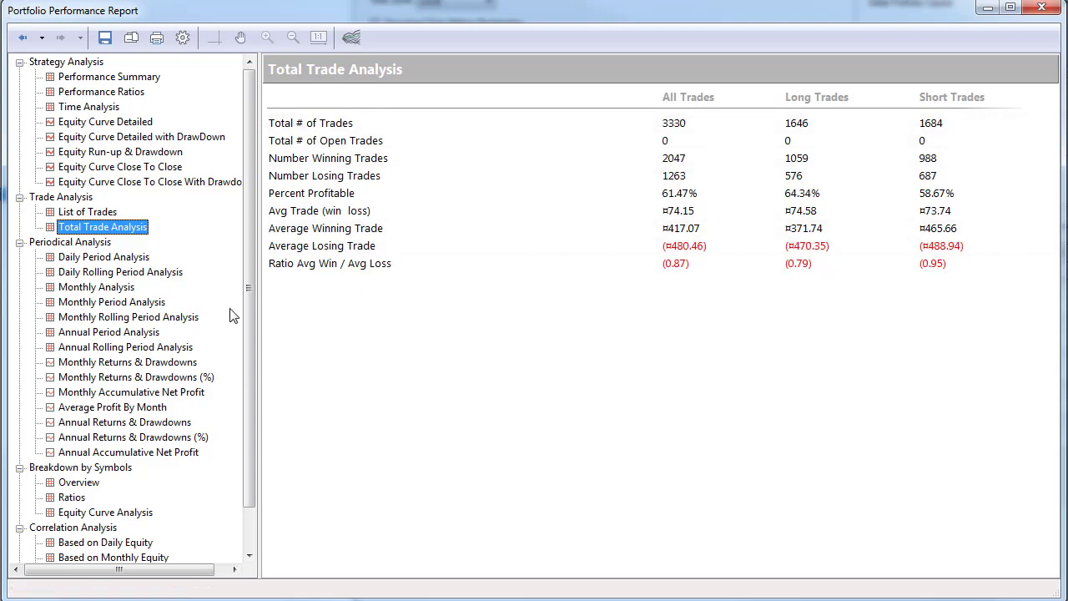
{"action": "left_click_drag", "start_coordinate": [253, 252], "coordinate": [293, 479]}
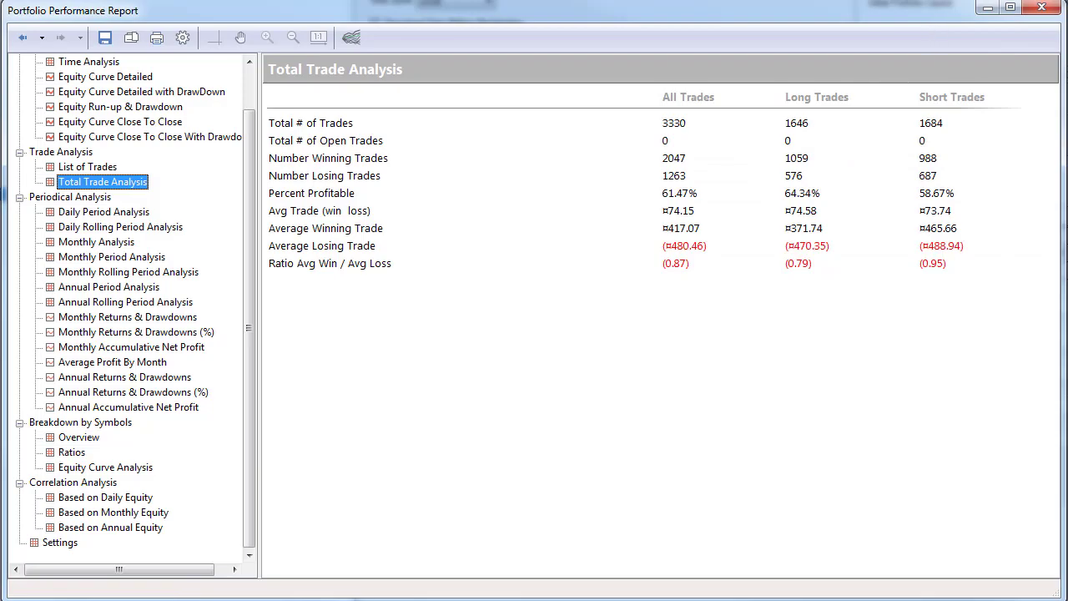
{"action": "left_click", "coordinate": [1041, 7]}
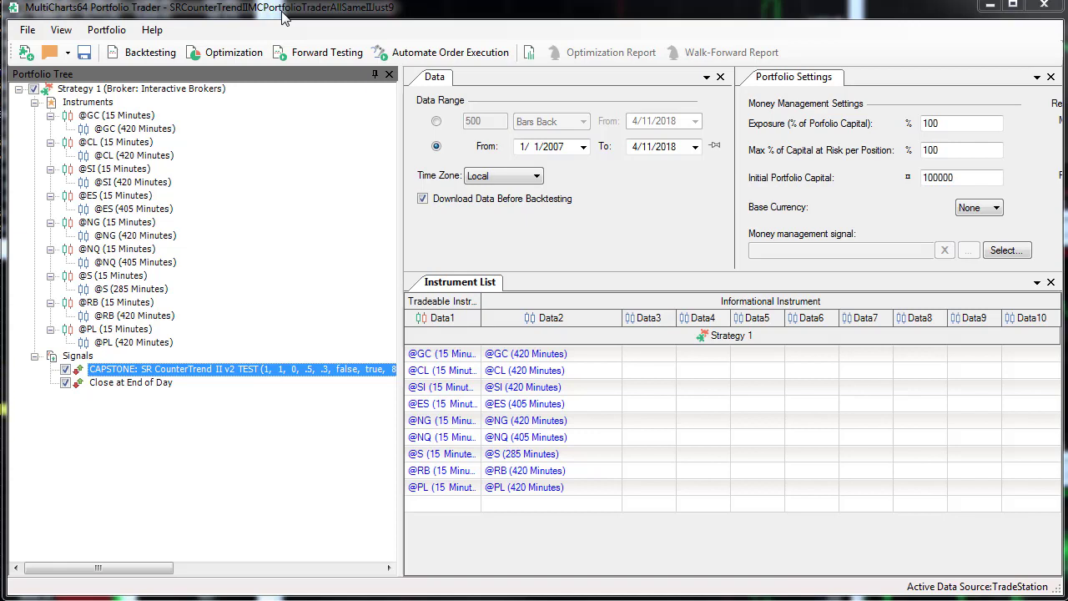
Open the input settings of the CAPSTONE: SR CounterTrend II v2 TEST signal and examine its percent range, stop loss, profit target and time inputs
{"action": "right_click", "coordinate": [238, 377]}
{"action": "left_click", "coordinate": [250, 381]}
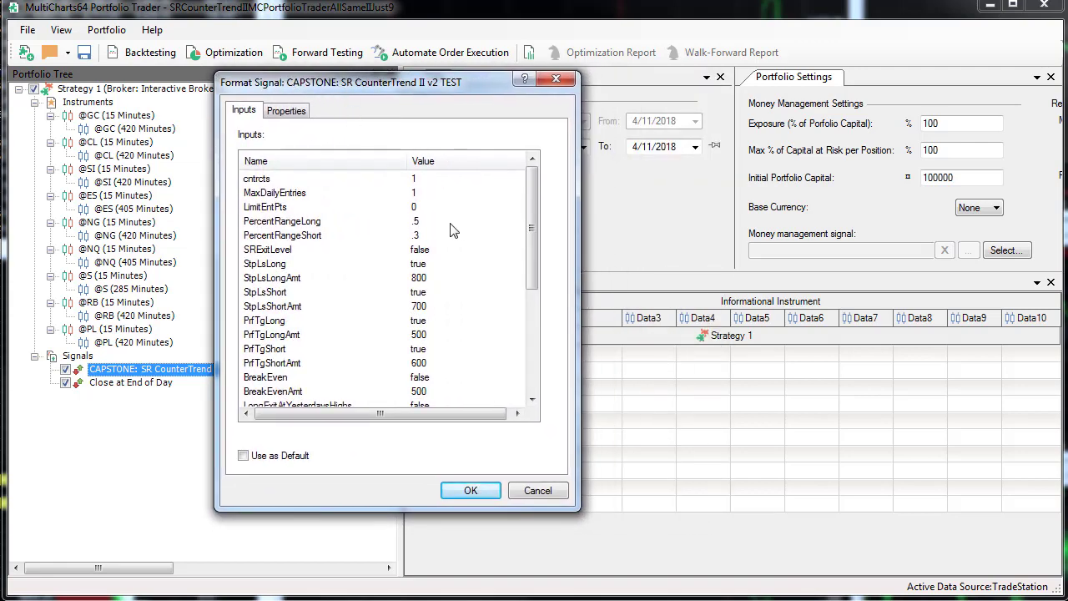
{"action": "left_click", "coordinate": [281, 226]}
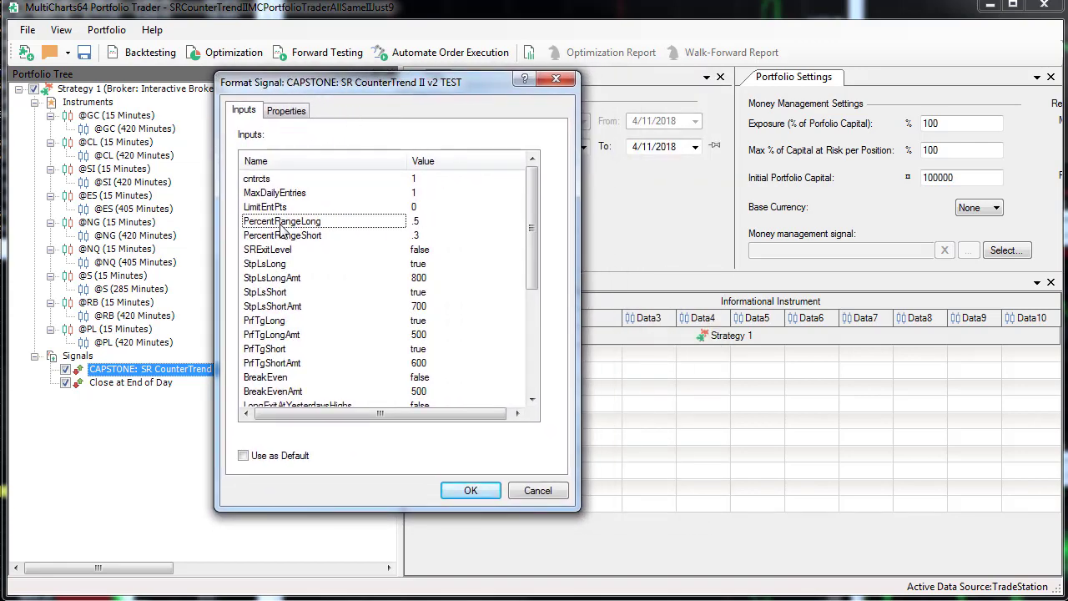
{"action": "left_click", "coordinate": [282, 236]}
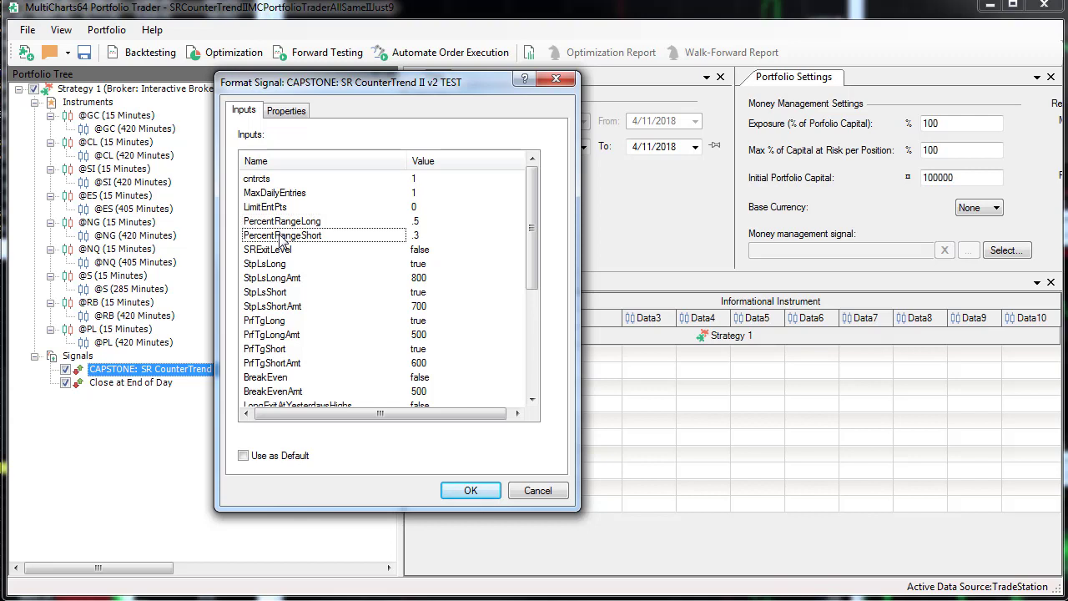
{"action": "left_click", "coordinate": [282, 223]}
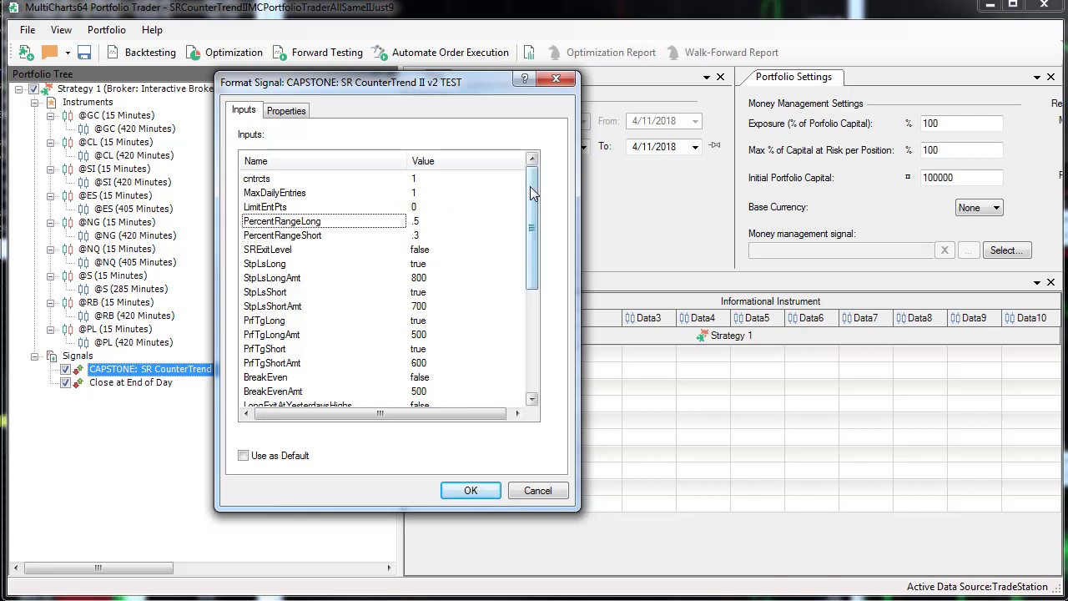
{"action": "left_click_drag", "start_coordinate": [530, 186], "coordinate": [532, 199]}
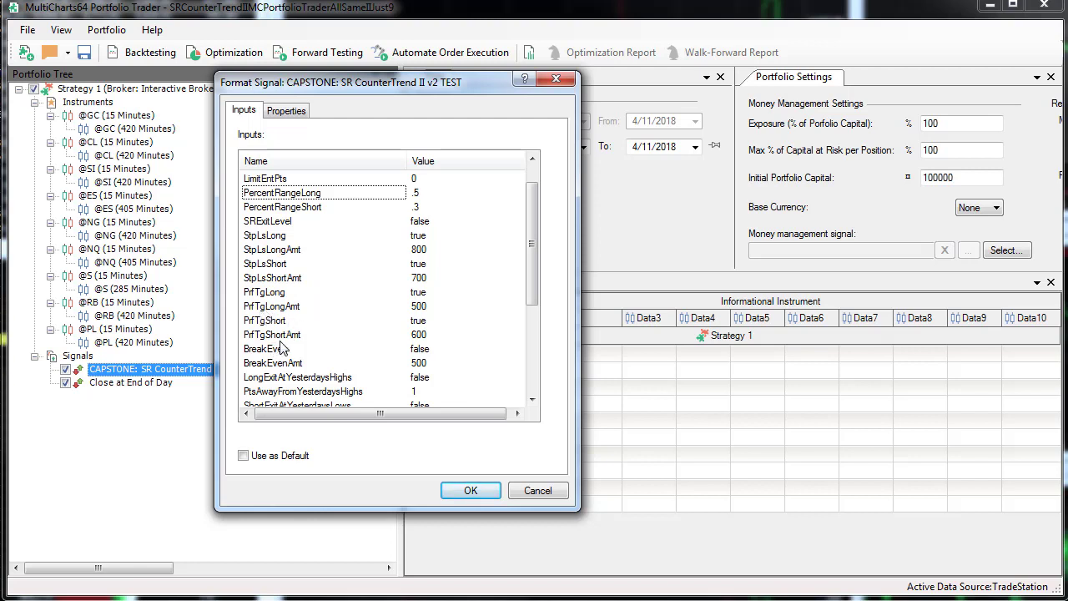
{"action": "left_click_drag", "start_coordinate": [535, 230], "coordinate": [535, 248]}
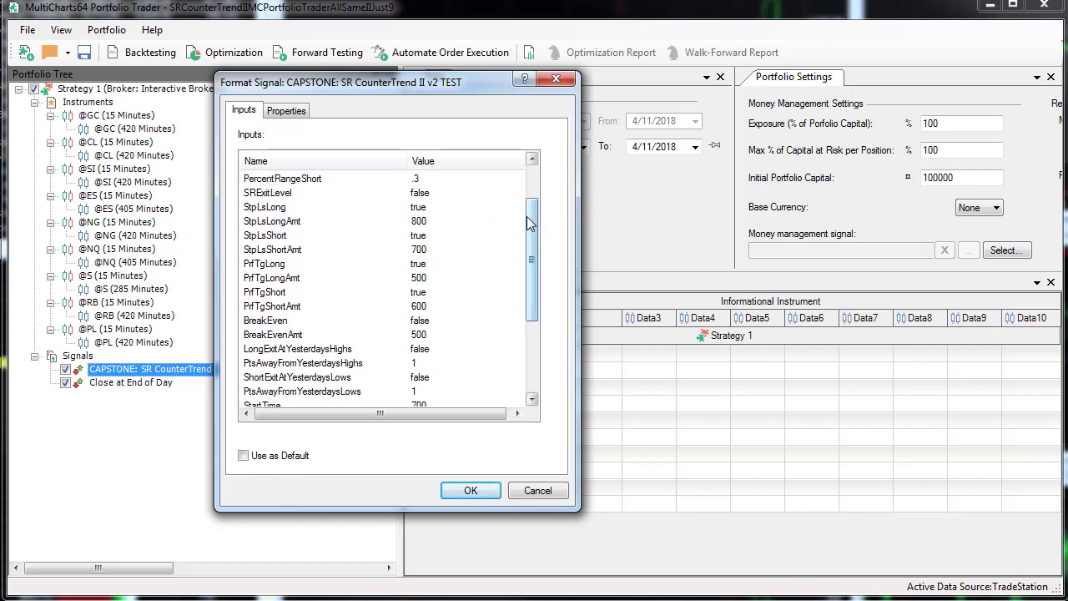
{"action": "left_click_drag", "start_coordinate": [531, 235], "coordinate": [551, 352]}
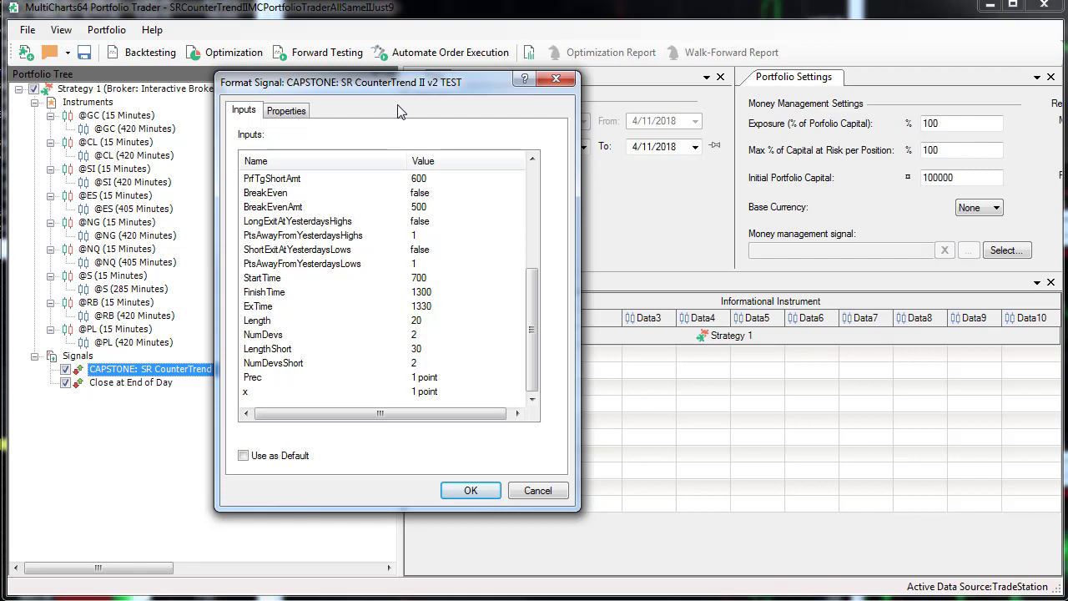
Move the Format Signal dialog clear of the portfolio tree and compare LengthShort with the entry, percent range, stop and target inputs
{"action": "left_click_drag", "start_coordinate": [400, 89], "coordinate": [820, 114]}
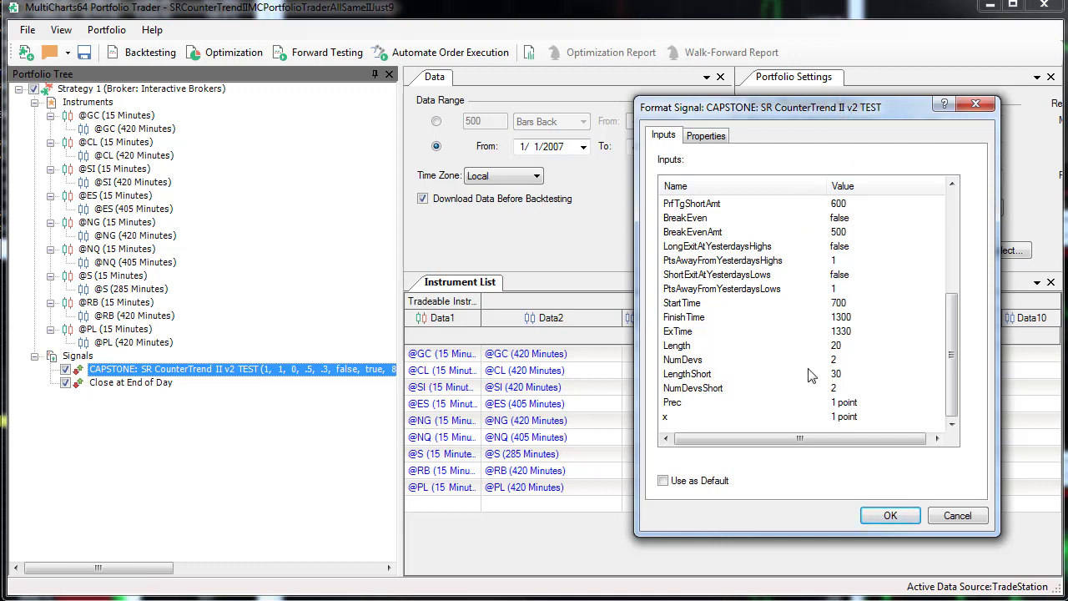
{"action": "left_click", "coordinate": [676, 380]}
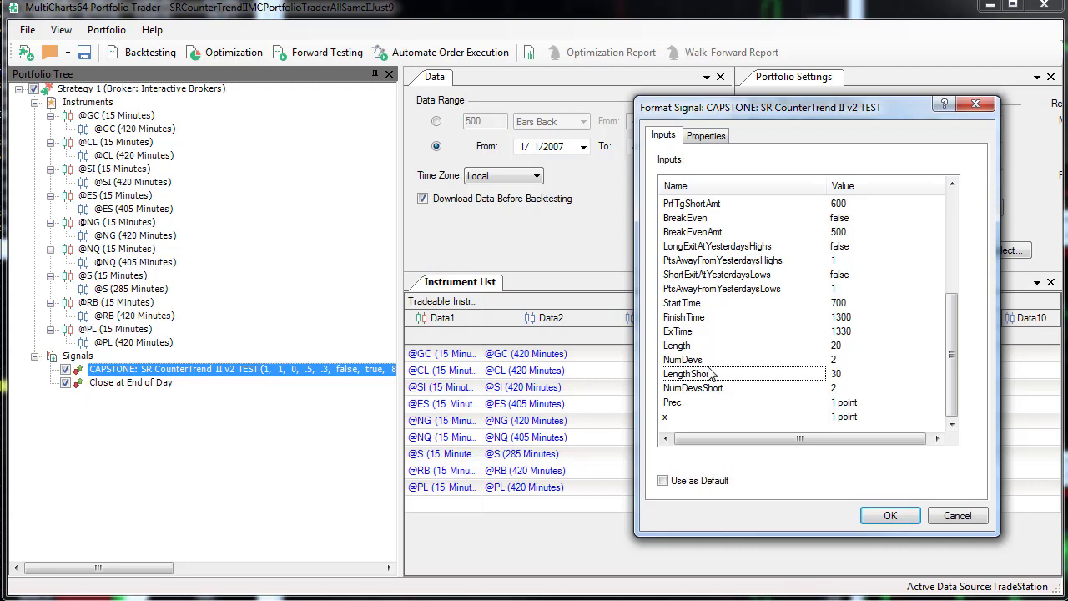
{"action": "left_click_drag", "start_coordinate": [951, 301], "coordinate": [967, 209]}
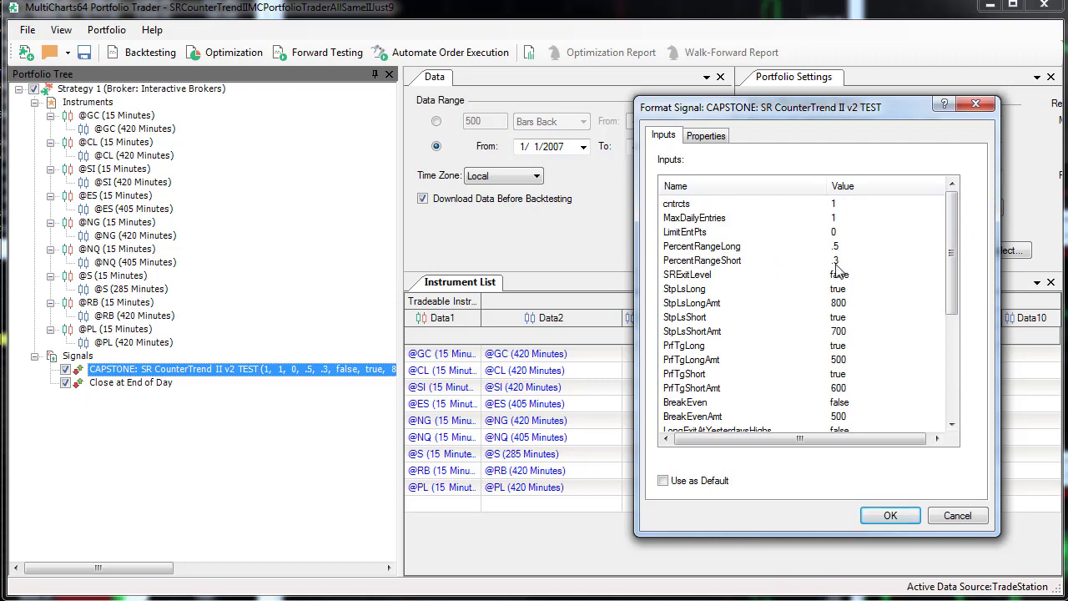
{"action": "left_click_drag", "start_coordinate": [954, 202], "coordinate": [951, 324]}
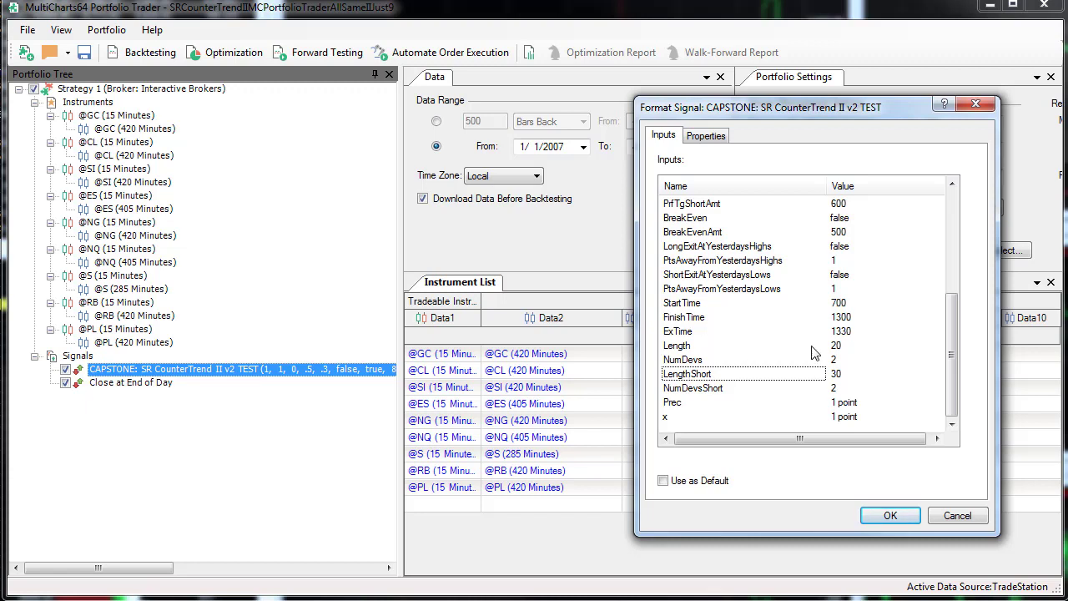
{"action": "left_click_drag", "start_coordinate": [953, 312], "coordinate": [953, 208]}
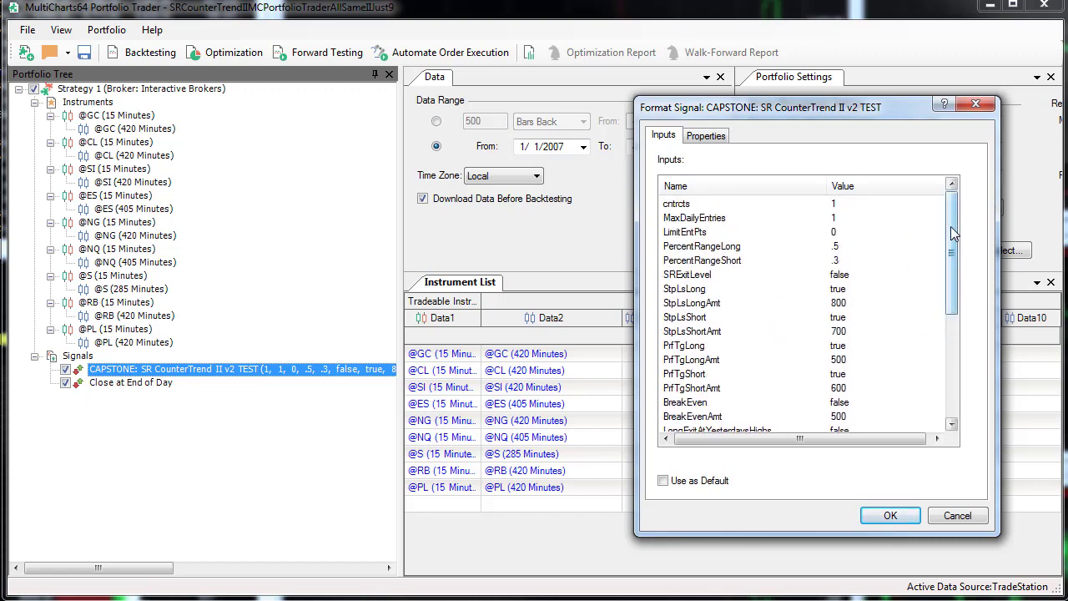
{"action": "left_click_drag", "start_coordinate": [955, 230], "coordinate": [958, 199]}
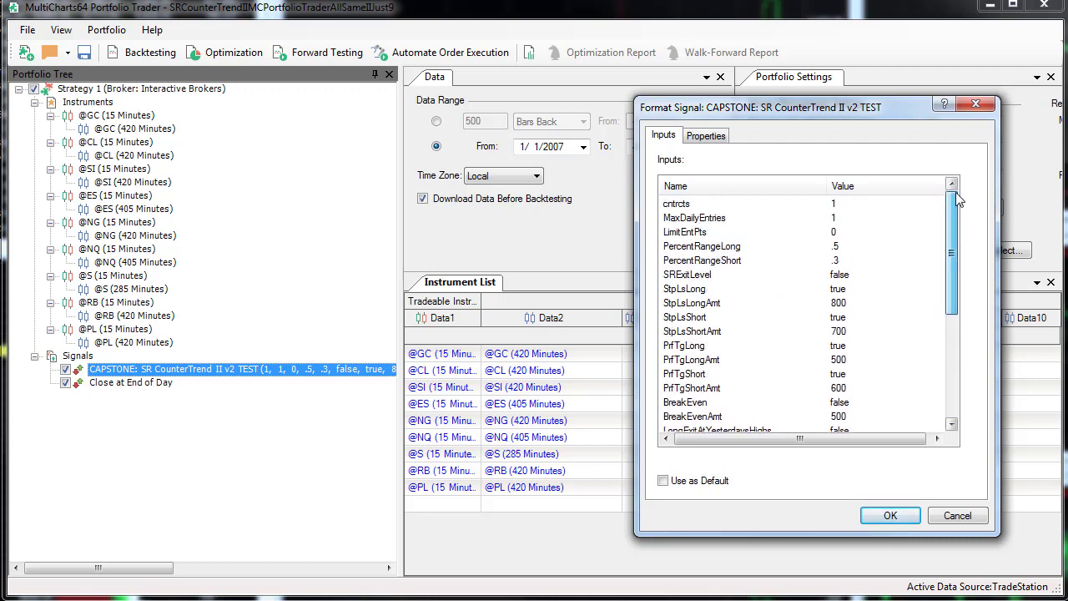
{"action": "left_click_drag", "start_coordinate": [947, 223], "coordinate": [944, 263]}
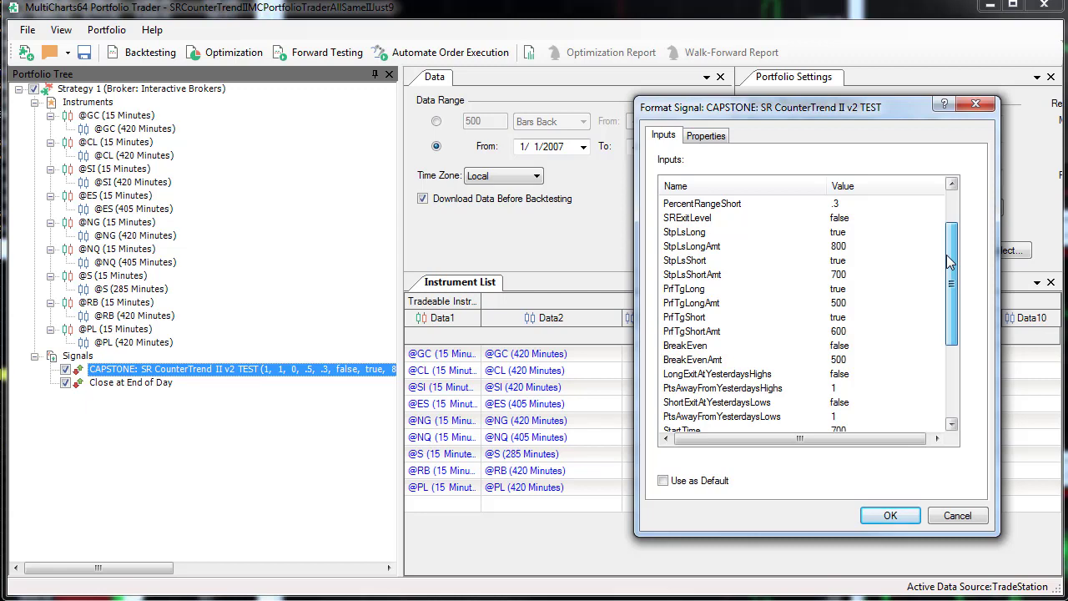
{"action": "left_click_drag", "start_coordinate": [948, 261], "coordinate": [967, 221]}
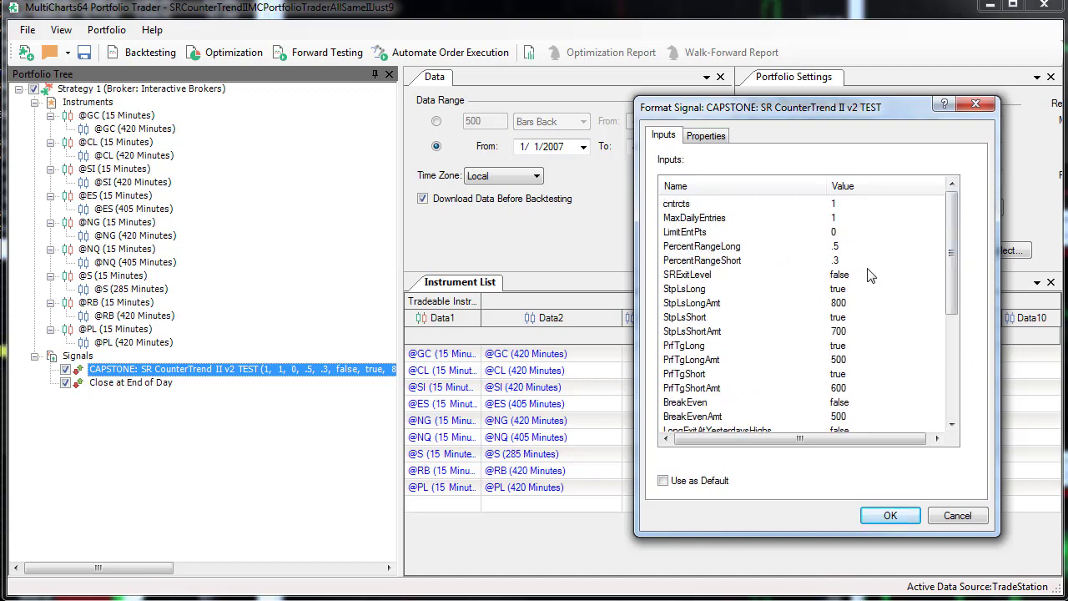
Examine the signal's Length and LengthShort inputs against the rest of the list, and dismiss its settings without saving
{"action": "left_click_drag", "start_coordinate": [951, 255], "coordinate": [968, 365]}
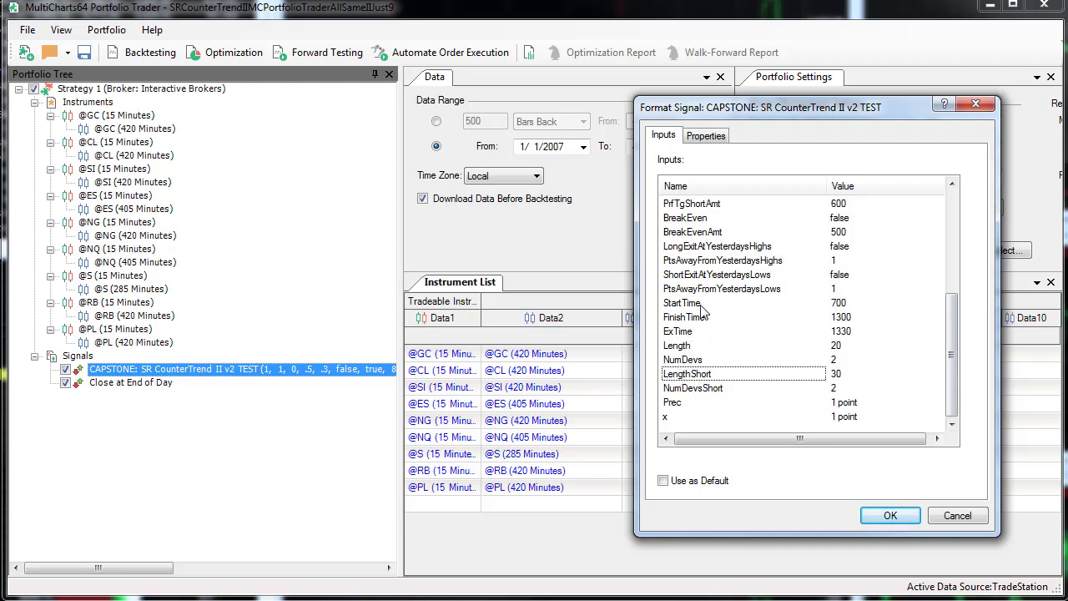
{"action": "left_click", "coordinate": [682, 346]}
{"action": "left_click", "coordinate": [694, 377]}
{"action": "left_click_drag", "start_coordinate": [951, 334], "coordinate": [954, 206]}
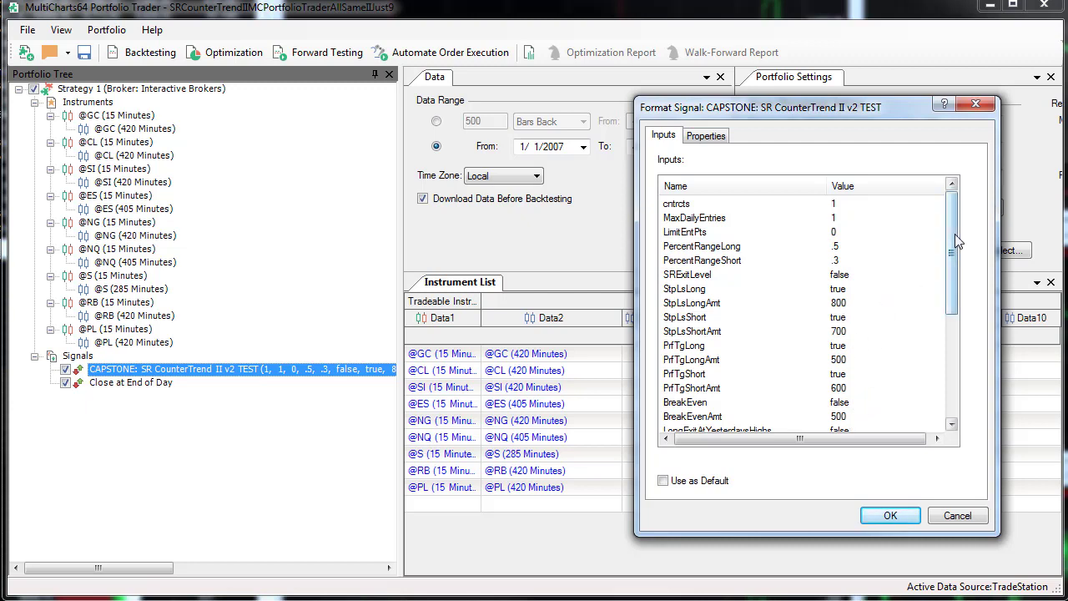
{"action": "left_click_drag", "start_coordinate": [950, 237], "coordinate": [961, 348]}
{"action": "left_click", "coordinate": [707, 376]}
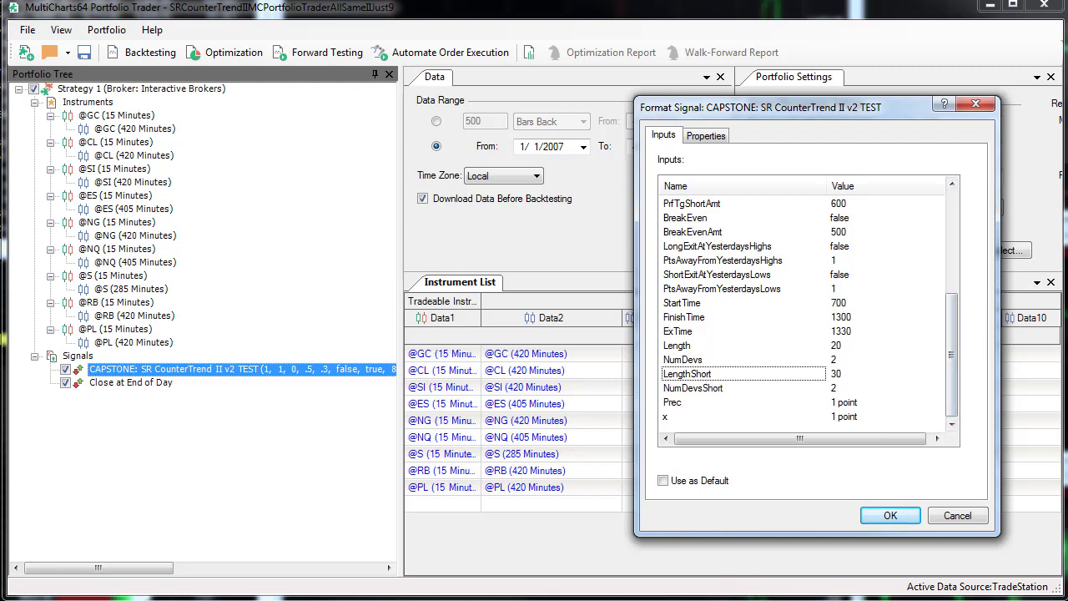
{"action": "left_click", "coordinate": [966, 522]}
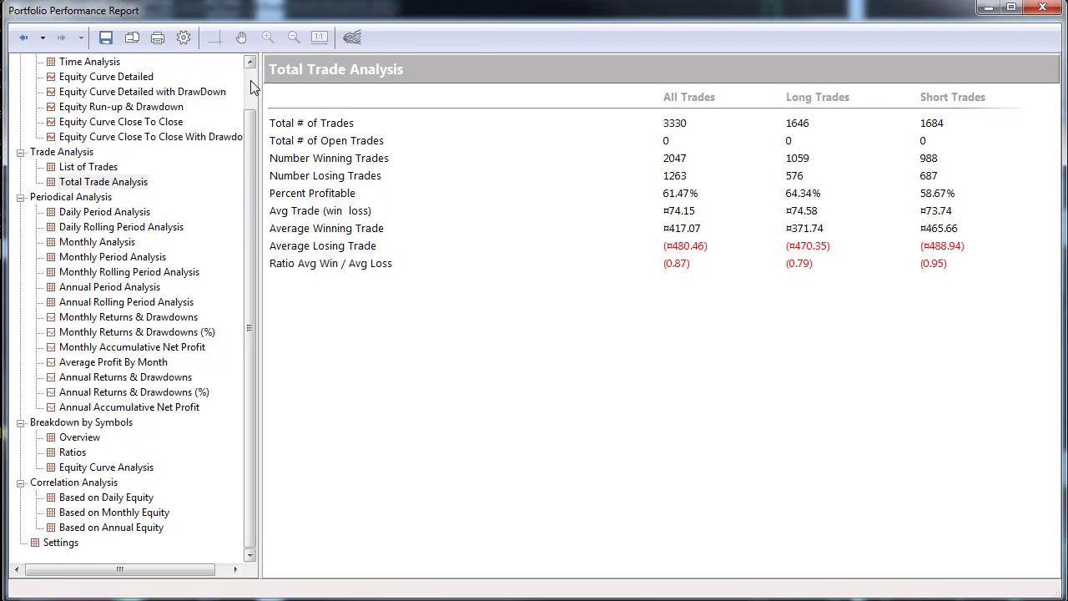
Examine the per-market Overview under Breakdown by Symbols in the Portfolio Performance Report, and return to the Performance Summary
{"action": "scroll", "coordinate": [253, 86], "scroll_direction": "up", "scroll_amount": 1}
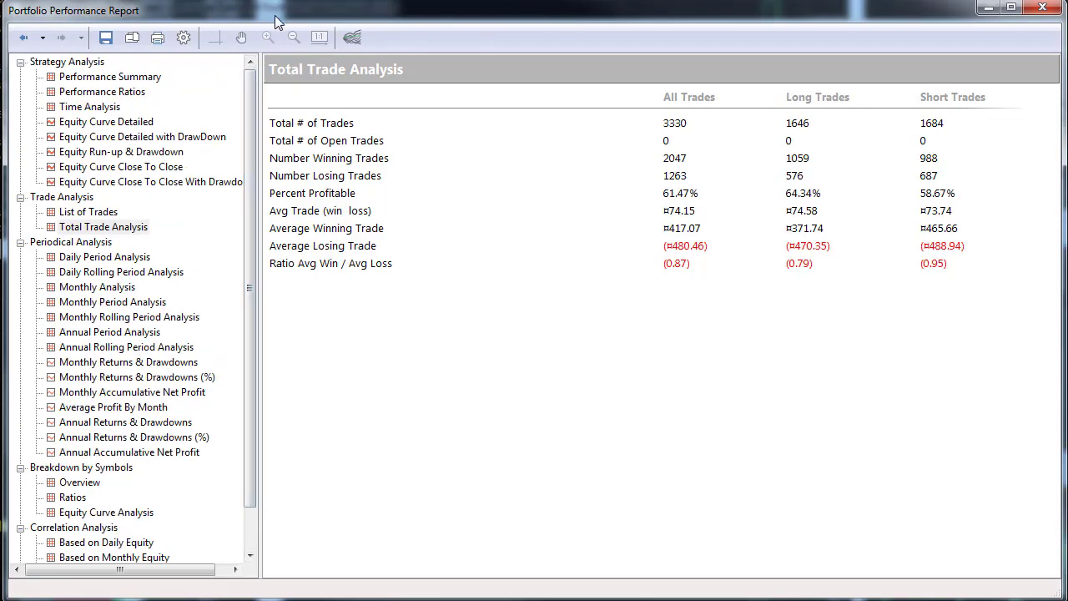
{"action": "mouse_move", "coordinate": [277, 21]}
{"action": "left_mouse_down"}
{"action": "mouse_move", "coordinate": [1029, 29]}
{"action": "mouse_move", "coordinate": [1067, 17]}
{"action": "mouse_move", "coordinate": [278, 7]}
{"action": "left_mouse_up"}
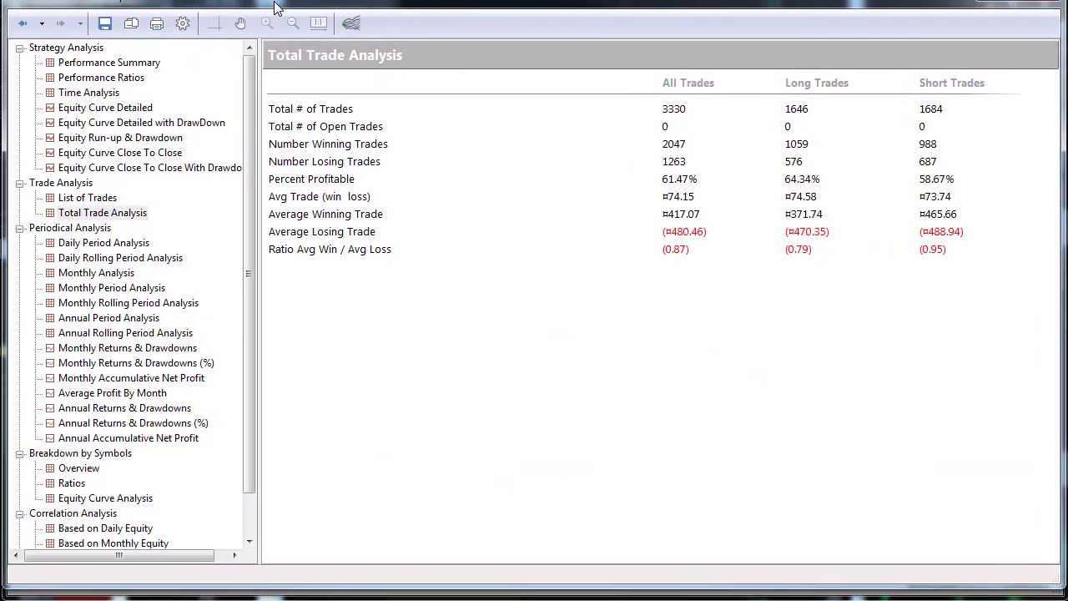
{"action": "scroll", "coordinate": [244, 360], "scroll_direction": "down", "scroll_amount": 1}
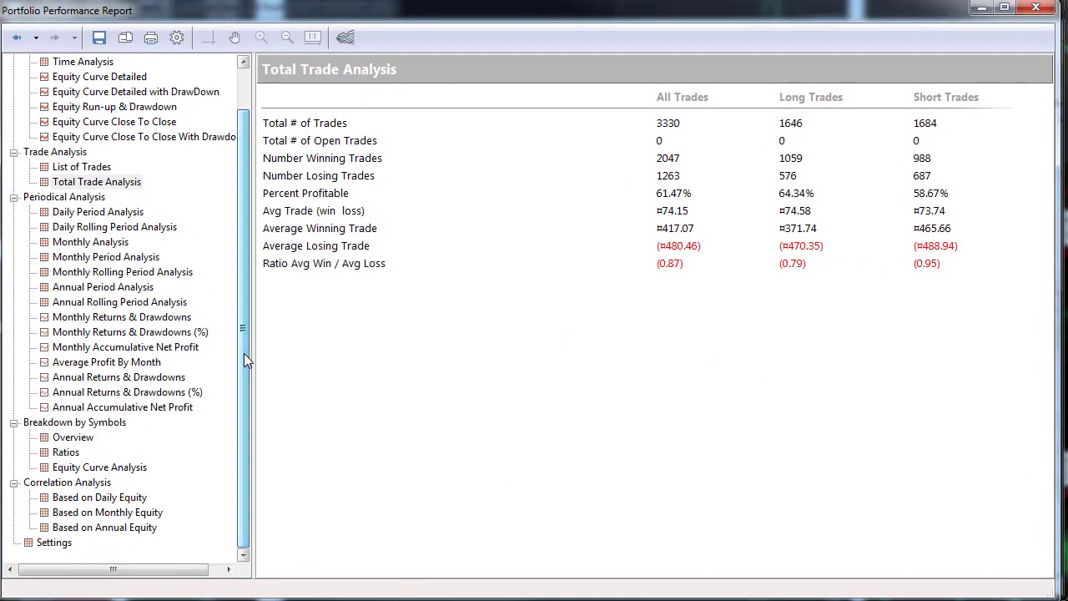
{"action": "left_click", "coordinate": [73, 437]}
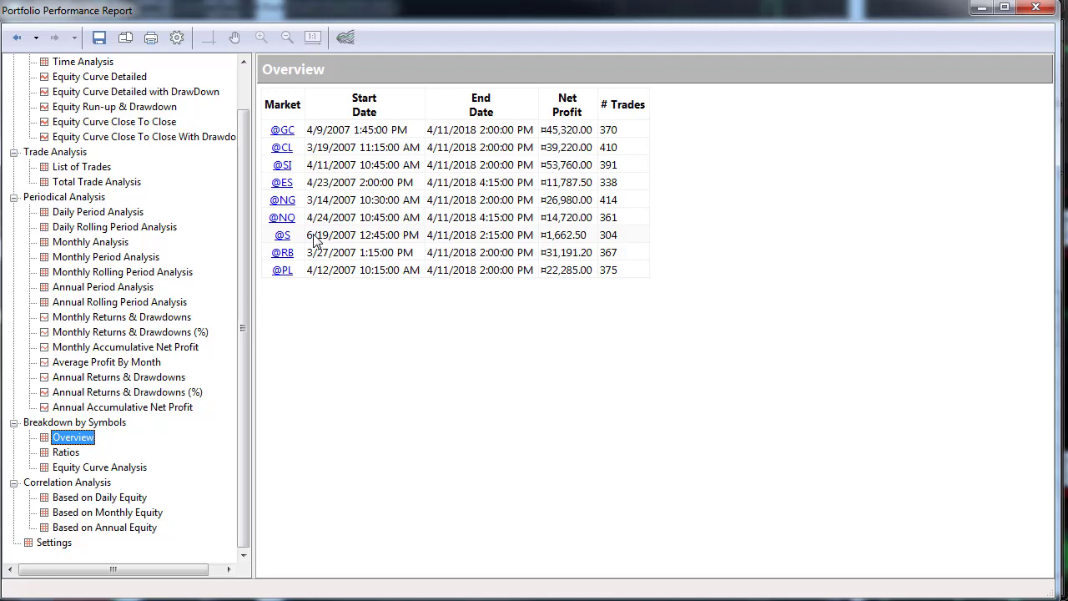
{"action": "left_click", "coordinate": [332, 183]}
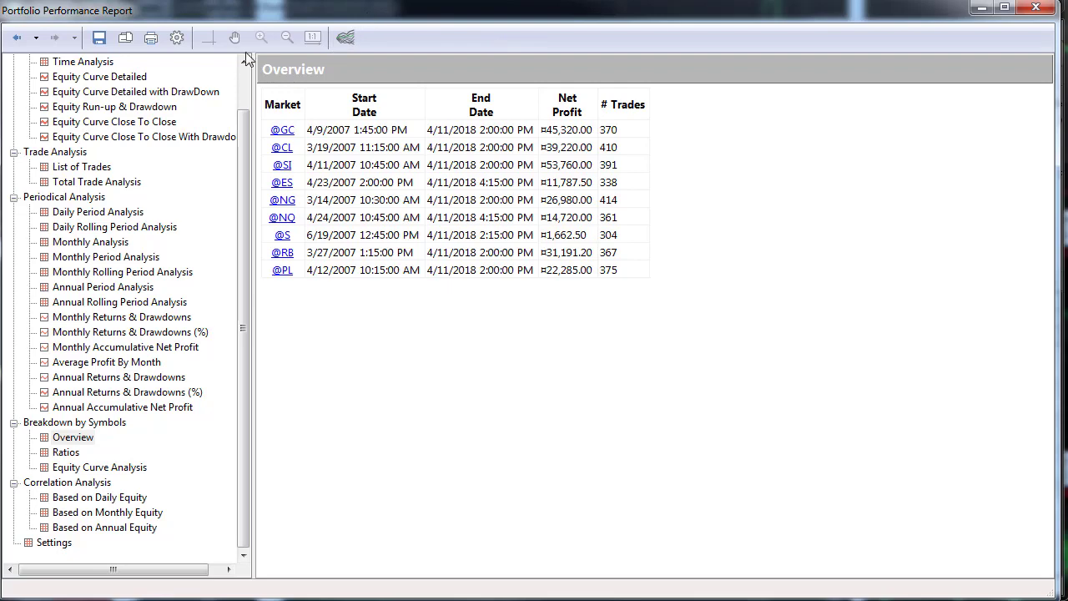
{"action": "scroll", "coordinate": [177, 88], "scroll_direction": "up", "scroll_amount": 1}
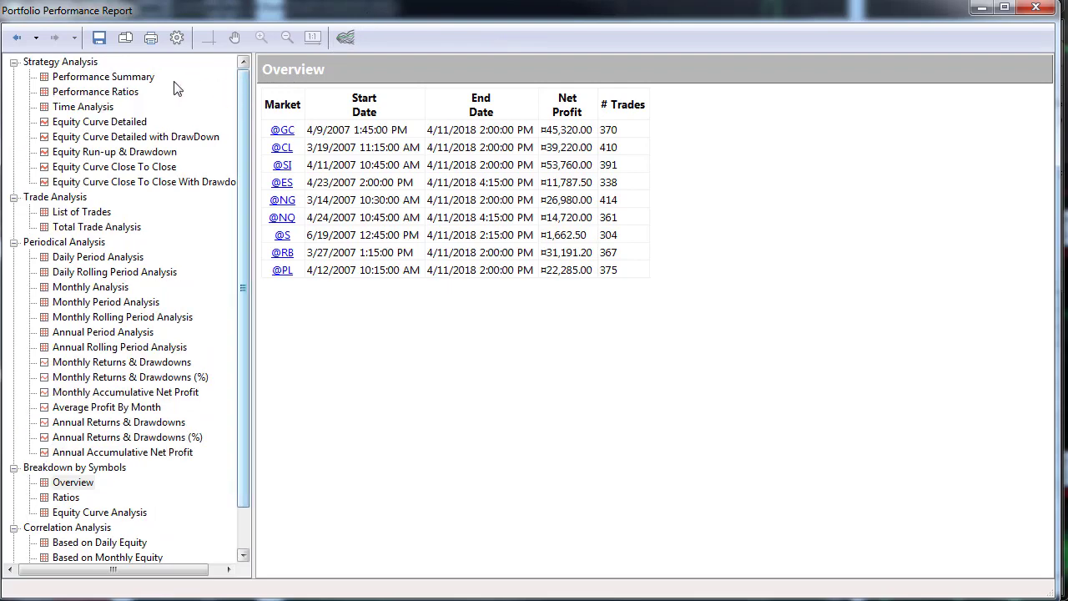
{"action": "left_click", "coordinate": [108, 80]}
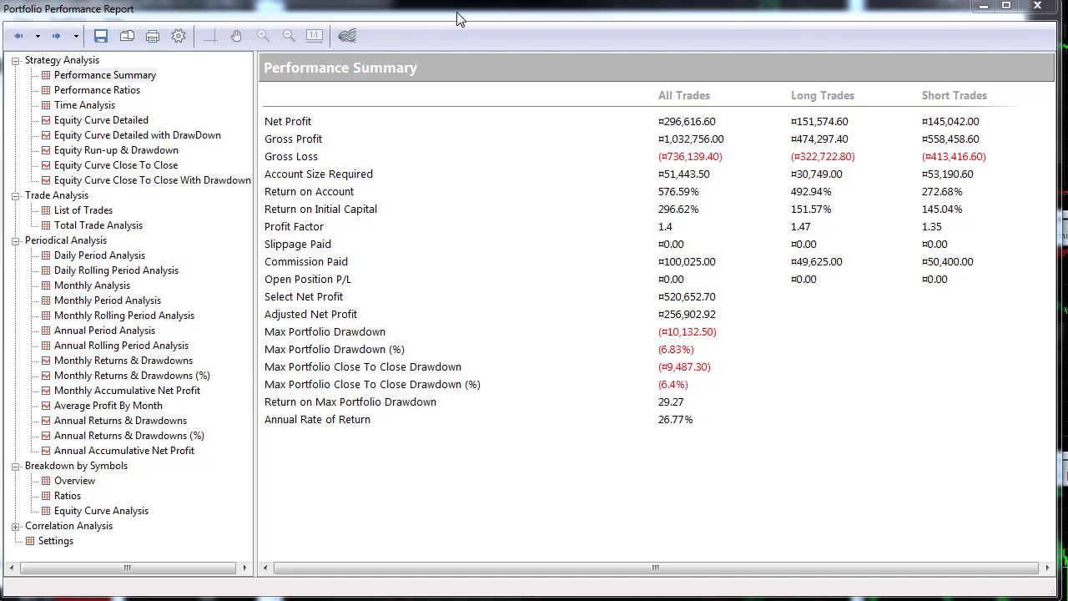
Review the other portfolio report's Performance Summary, close-to-close equity curve with drawdown, and average trade in Total Trade Analysis
{"action": "left_click", "coordinate": [106, 76]}
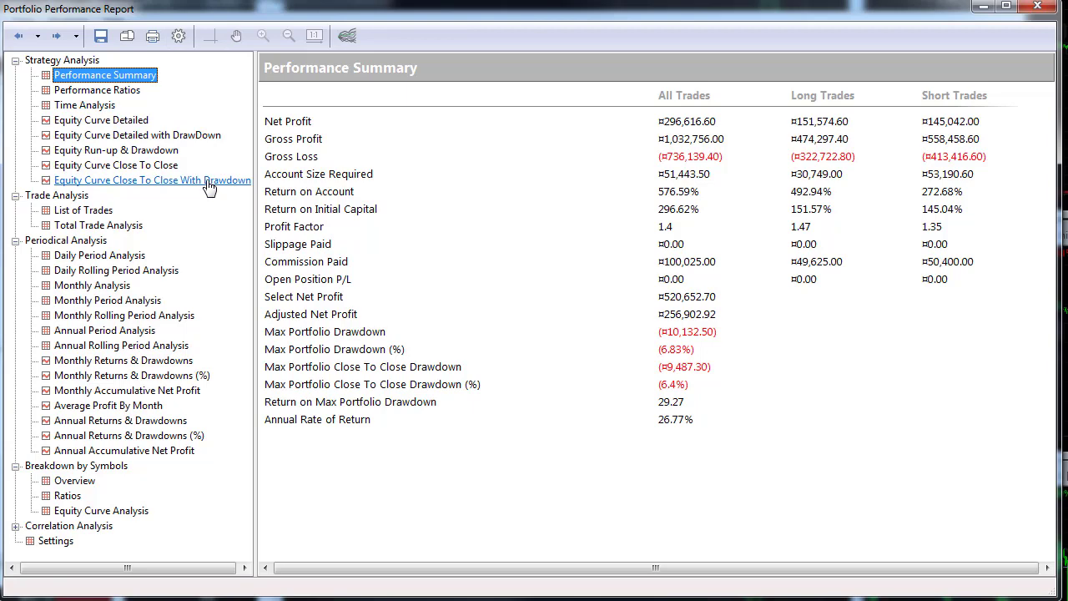
{"action": "left_click", "coordinate": [171, 183]}
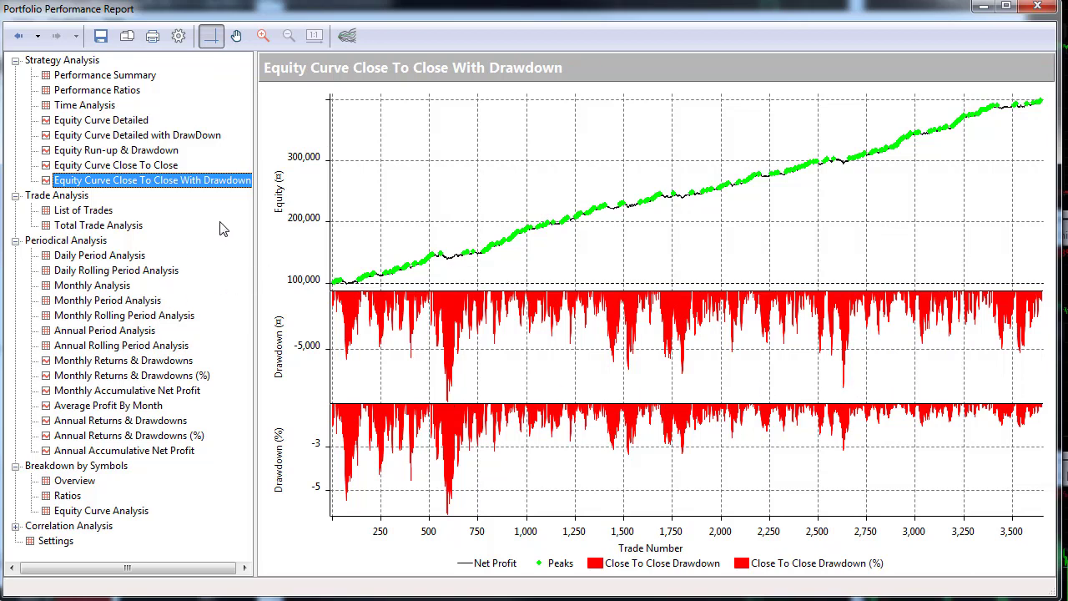
{"action": "left_click", "coordinate": [114, 229]}
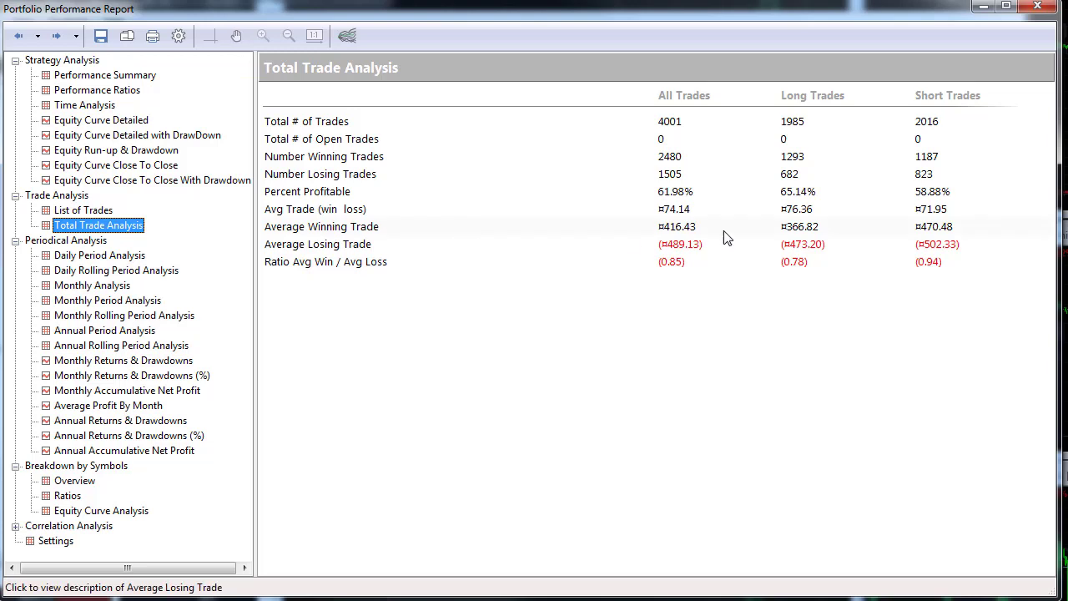
{"action": "left_click", "coordinate": [678, 214]}
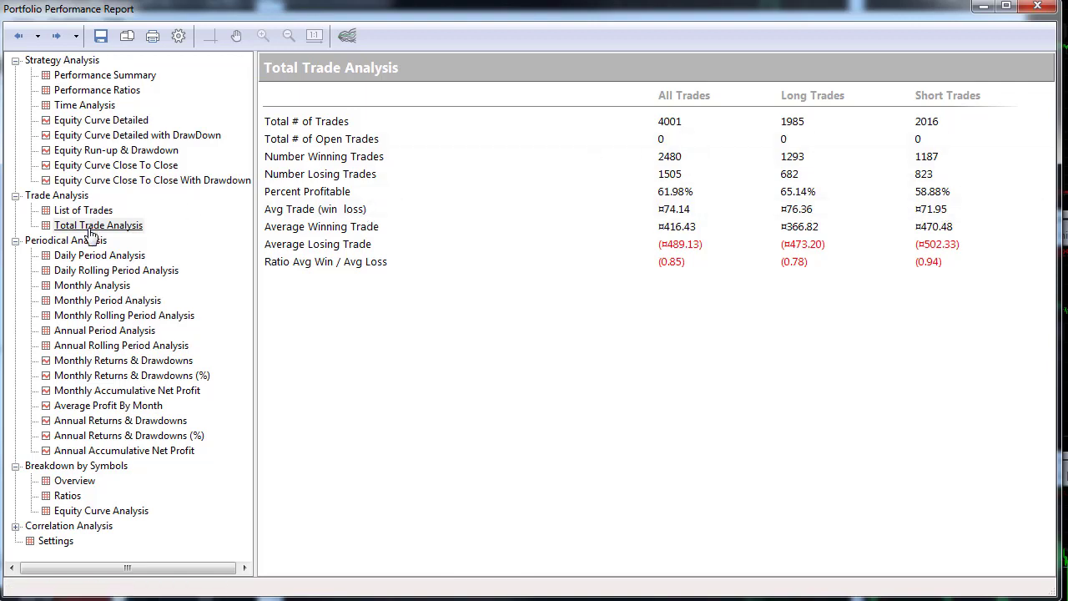
Review the yearly results in Annual Period Analysis and the per-market net profit in the Breakdown by Symbols Overview
{"action": "left_click", "coordinate": [90, 331]}
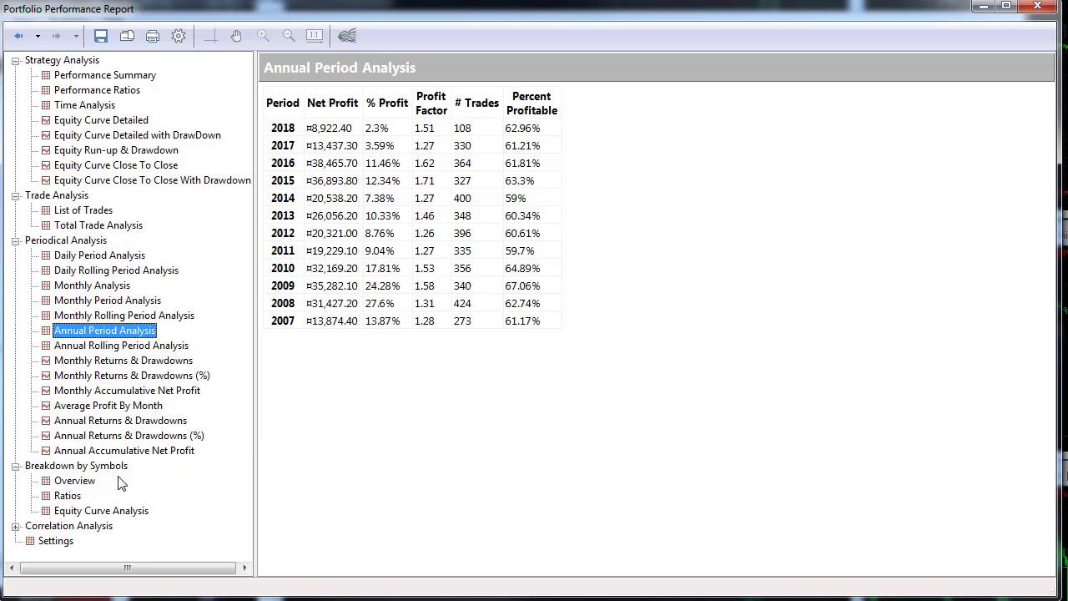
{"action": "left_click", "coordinate": [75, 481]}
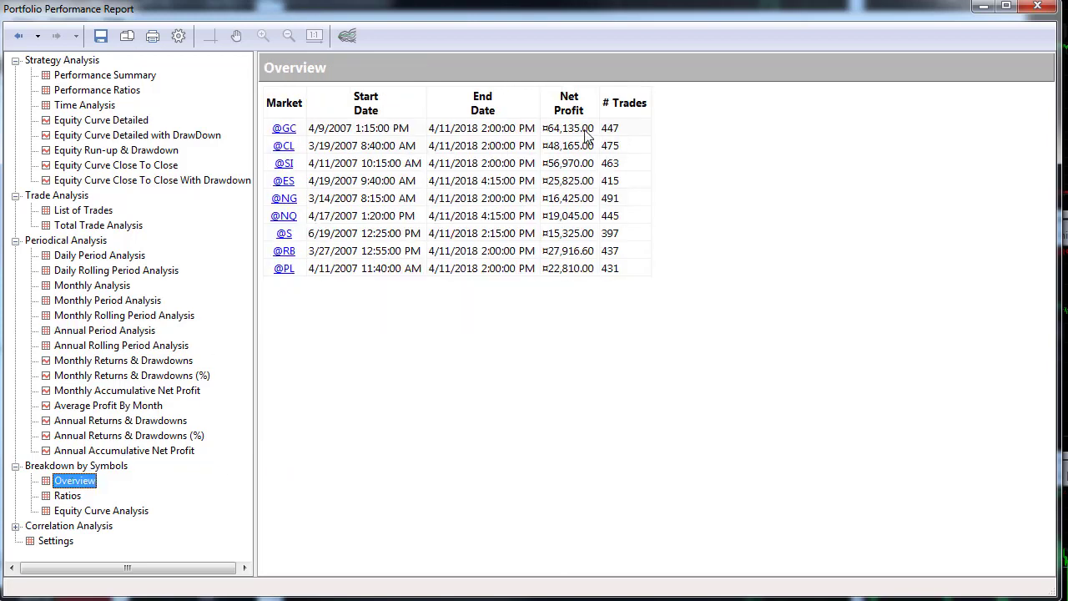
{"action": "left_click", "coordinate": [569, 189]}
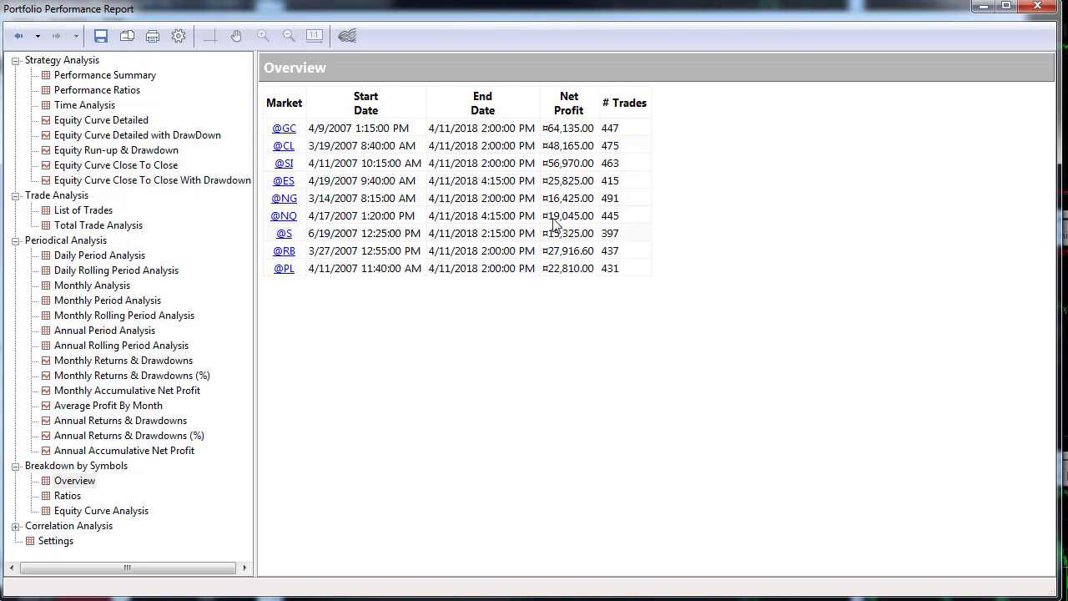
Expand the Correlation Analysis section and examine each market's maximum drawdown in Equity Curve Analysis under Breakdown by Symbols
{"action": "left_click", "coordinate": [15, 525]}
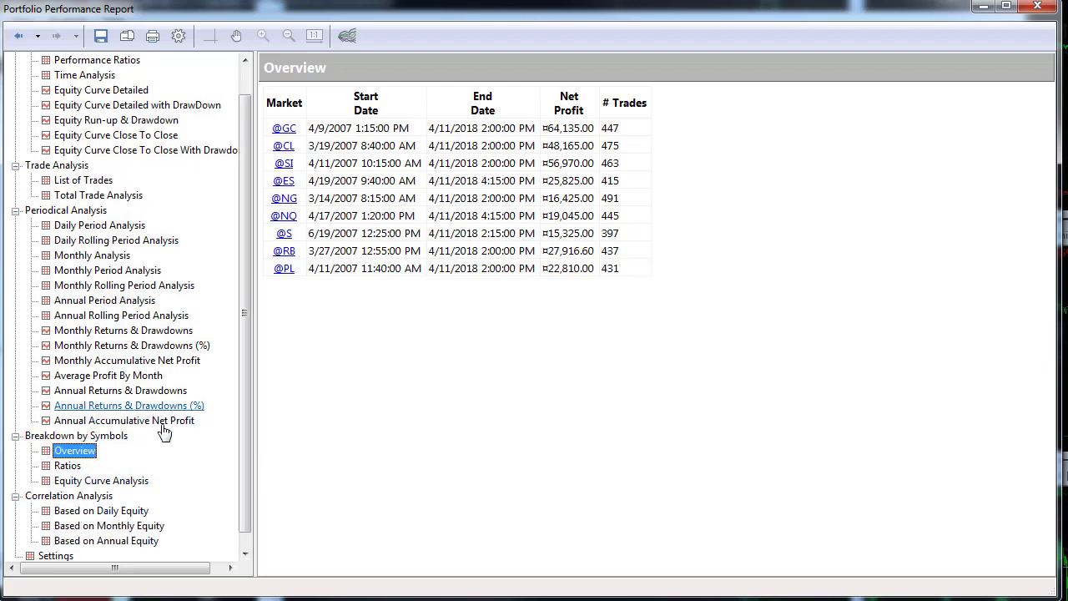
{"action": "scroll", "coordinate": [185, 453], "scroll_direction": "down", "scroll_amount": 1}
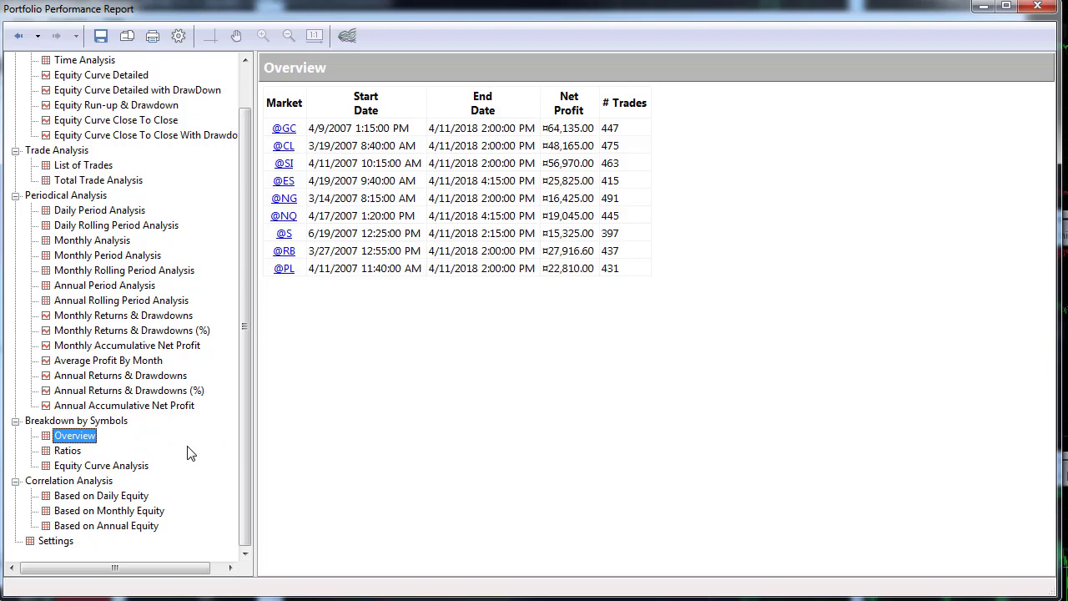
{"action": "left_click_drag", "start_coordinate": [245, 379], "coordinate": [245, 434]}
{"action": "key", "text": "Down"}
{"action": "key", "text": "Down"}
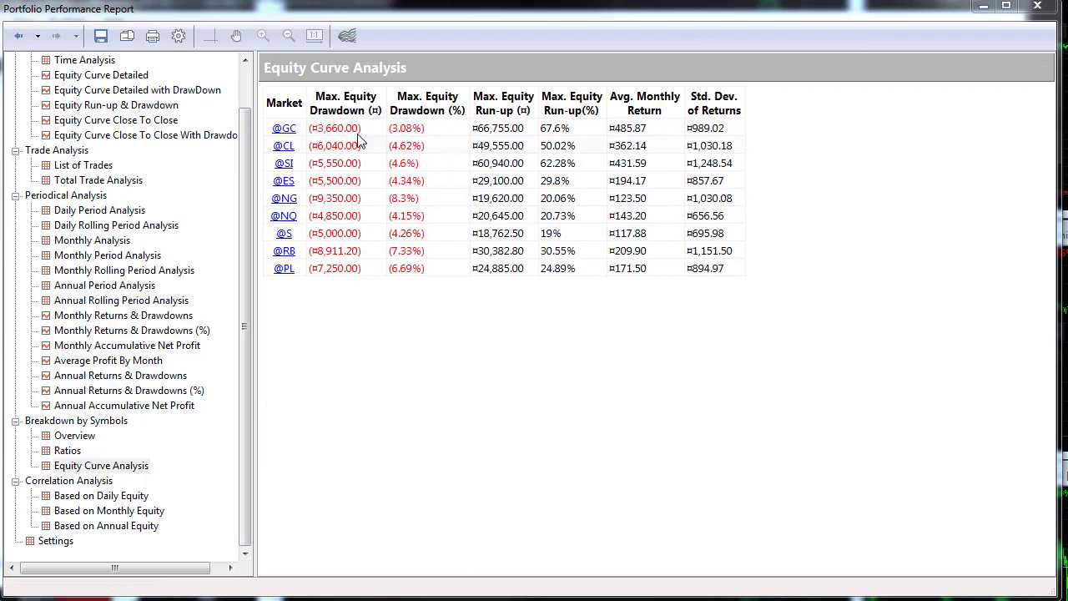
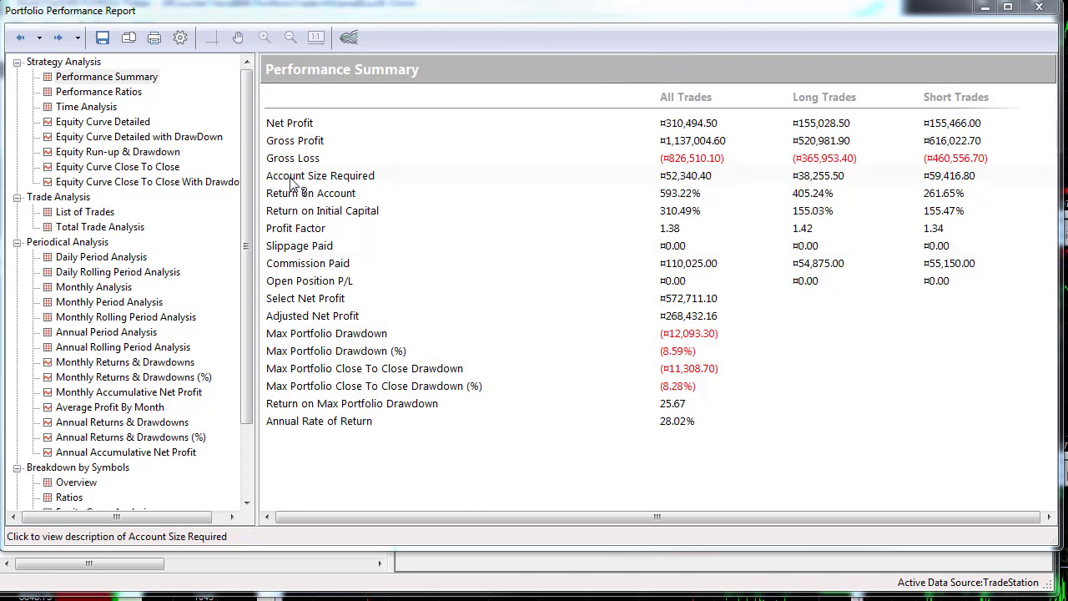
Compare the next portfolio report's Performance Summary with its close-to-close equity curve with drawdown
{"action": "left_click", "coordinate": [81, 78]}
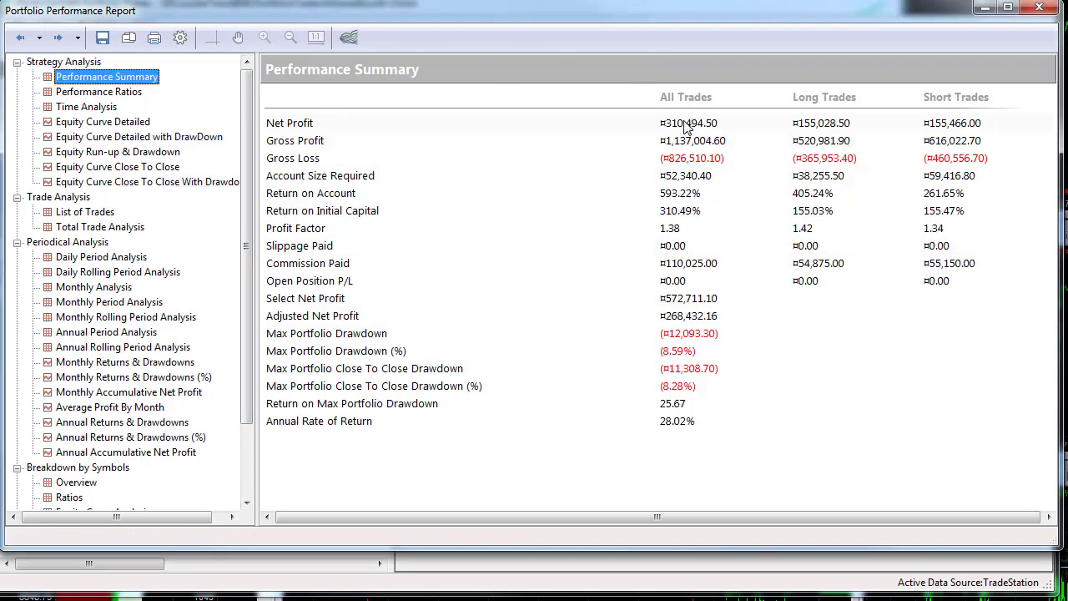
{"action": "left_click", "coordinate": [179, 185]}
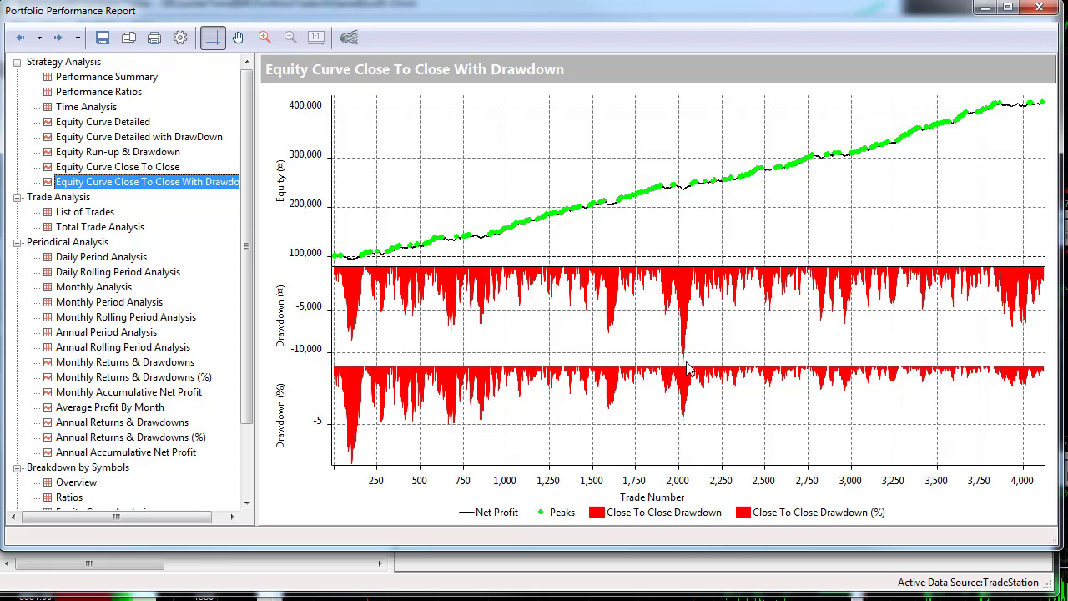
{"action": "left_click", "coordinate": [84, 78]}
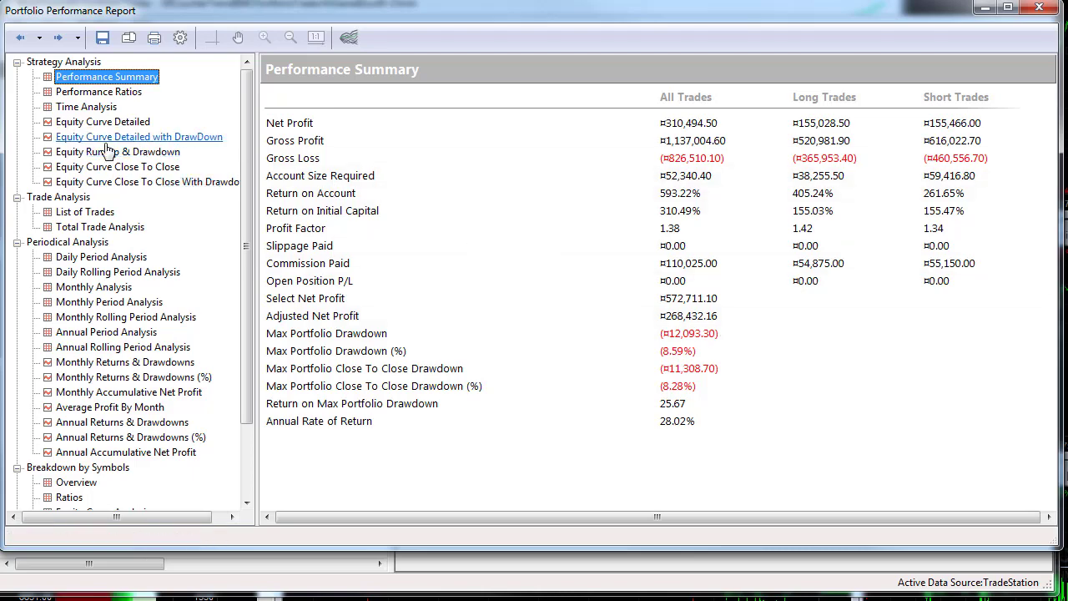
{"action": "left_click", "coordinate": [112, 182]}
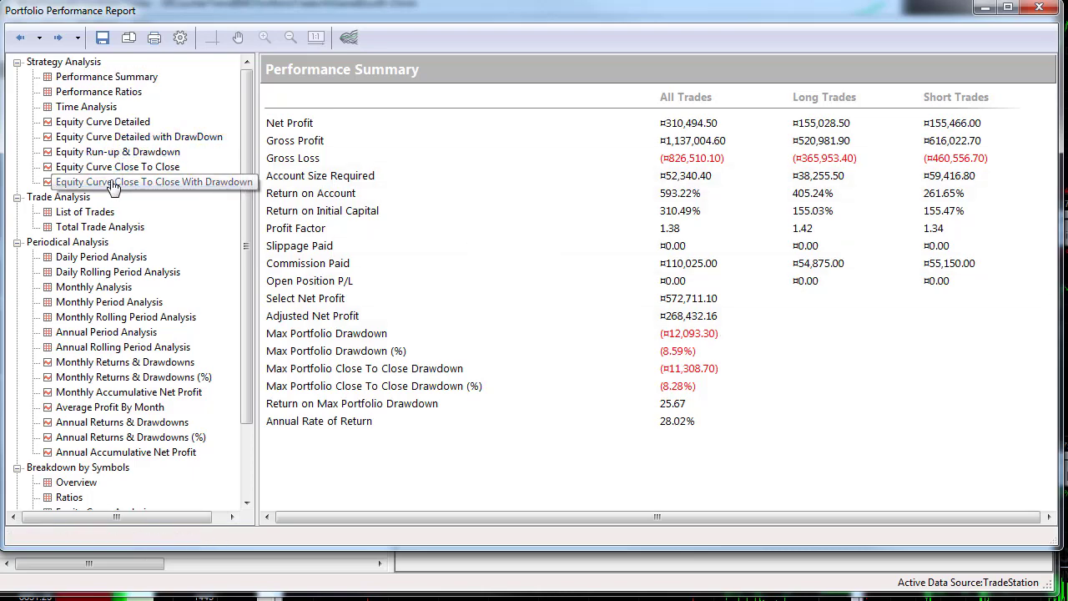
Examine the long and short trade statistics in Total Trade Analysis and the yearly results in Annual Period Analysis
{"action": "left_click", "coordinate": [121, 229]}
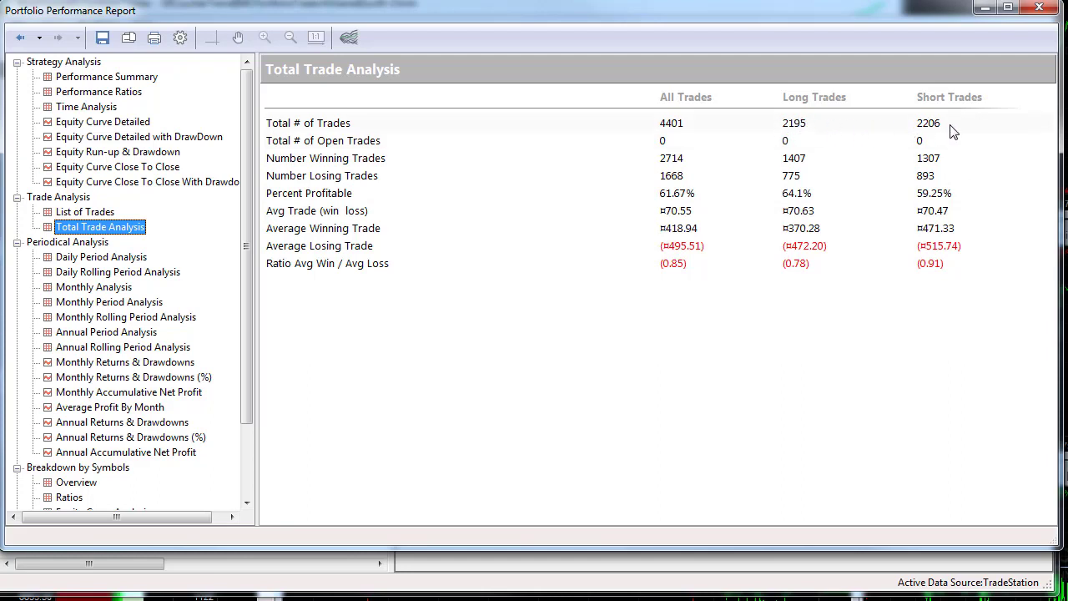
{"action": "left_click", "coordinate": [830, 219]}
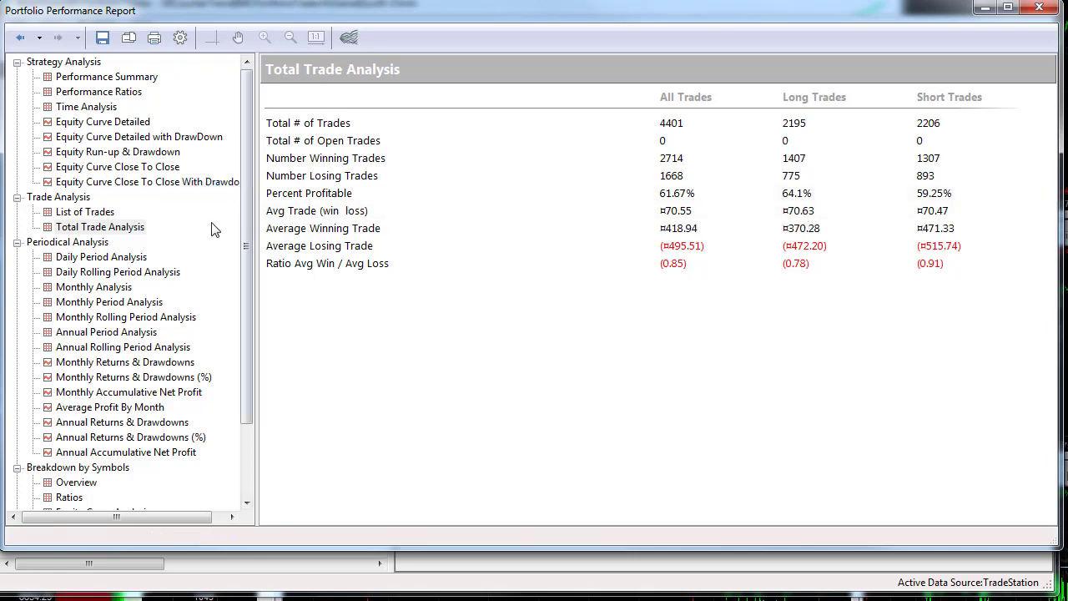
{"action": "left_click", "coordinate": [107, 334]}
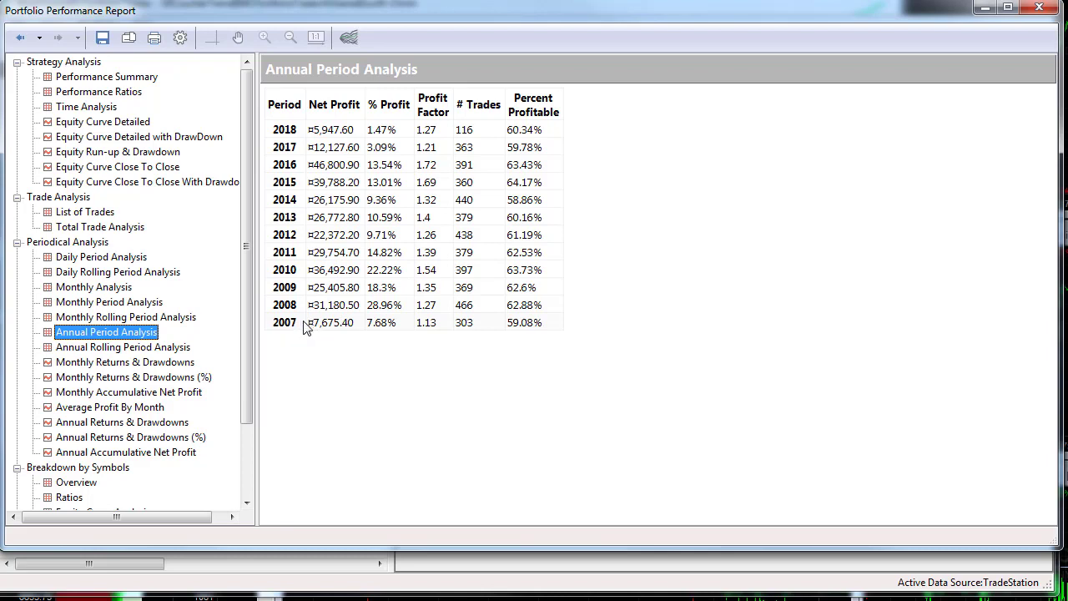
Review the per-market Overview under Breakdown by Symbols, and compare the Annual Period Analysis with the Monthly Analysis
{"action": "left_click_drag", "start_coordinate": [249, 350], "coordinate": [250, 439]}
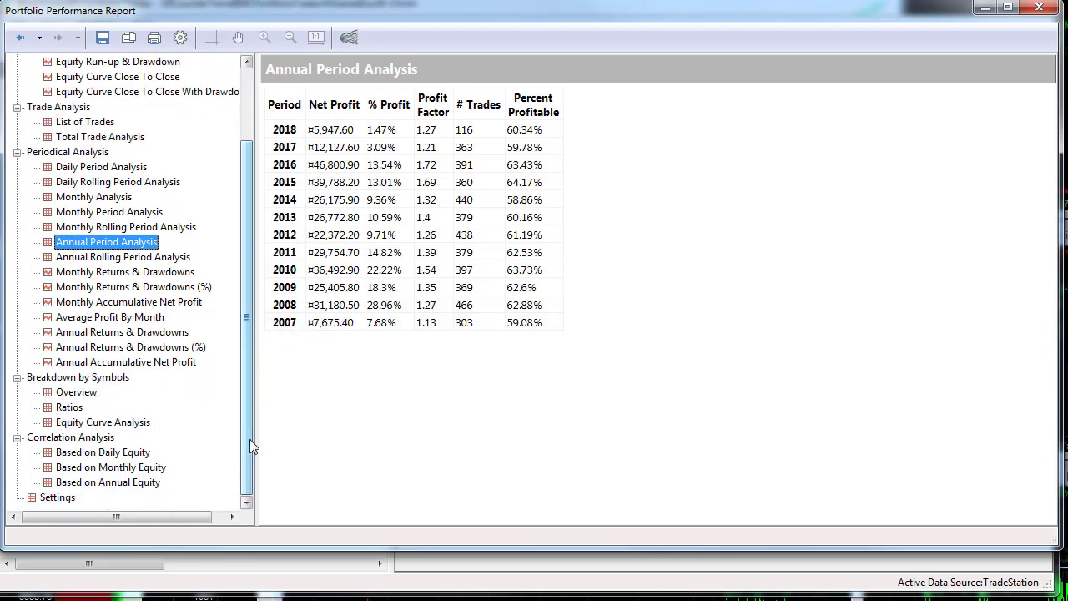
{"action": "left_click", "coordinate": [77, 393]}
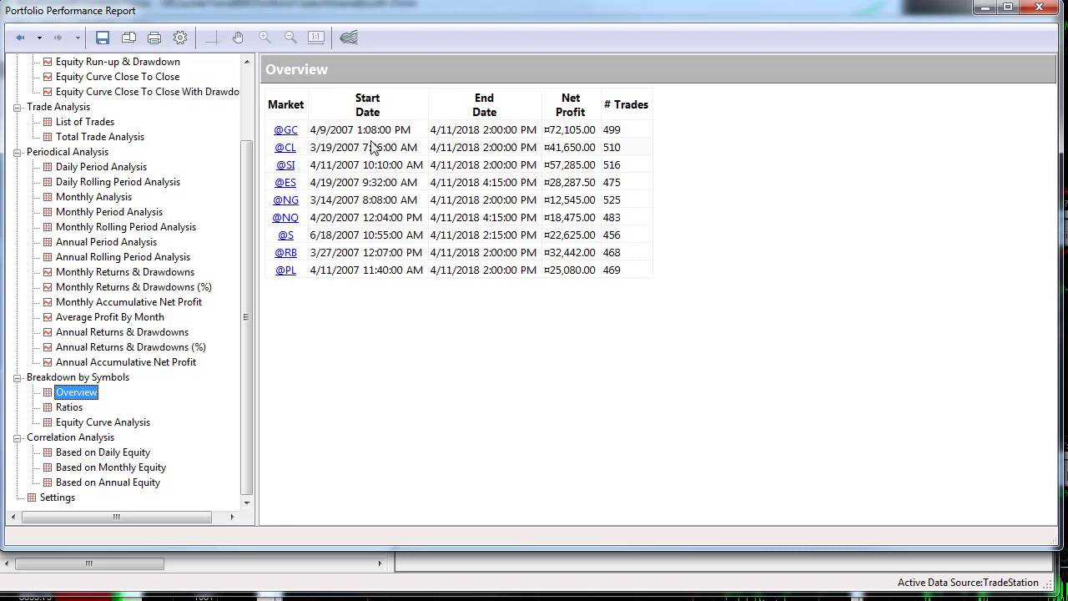
{"action": "left_click", "coordinate": [125, 242]}
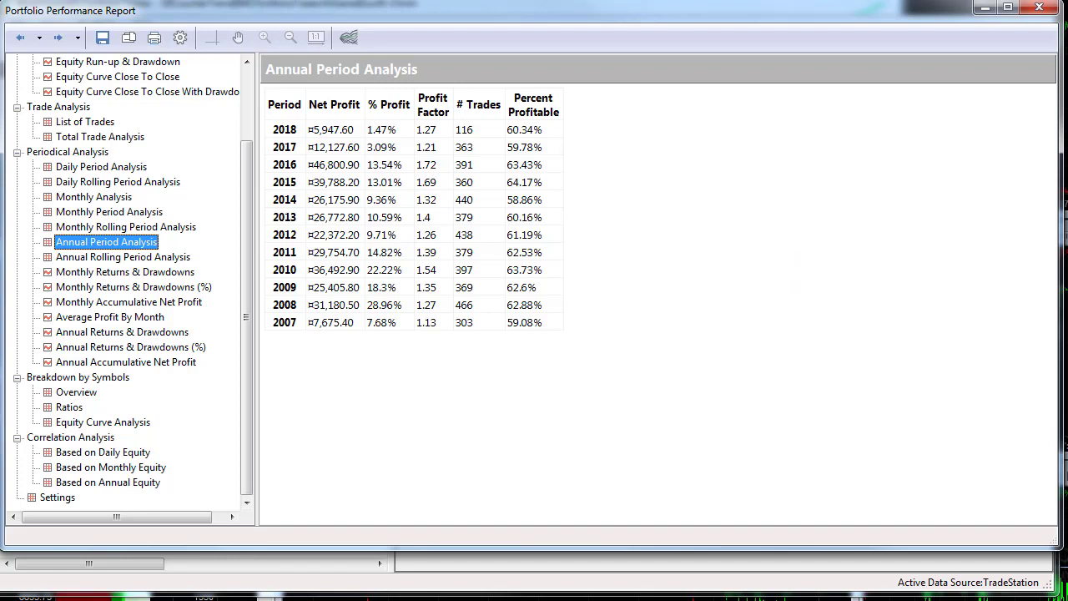
{"action": "key", "text": "Up"}
{"action": "key", "text": "Up"}
{"action": "key", "text": "Up"}
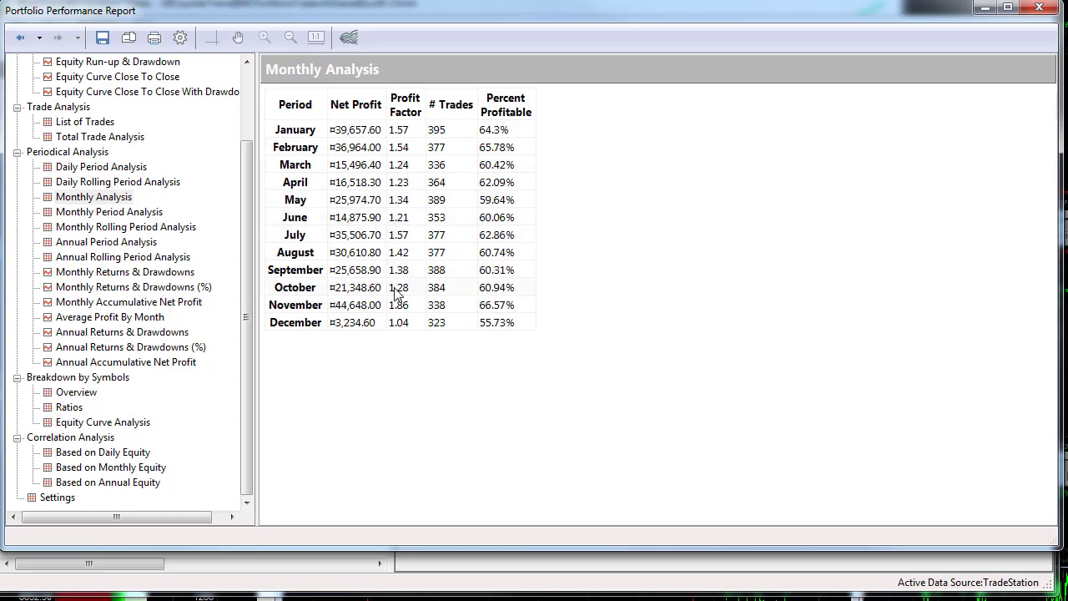
Revisit the per-market Overview and examine the correlations between markets based on daily equity
{"action": "left_click", "coordinate": [77, 393]}
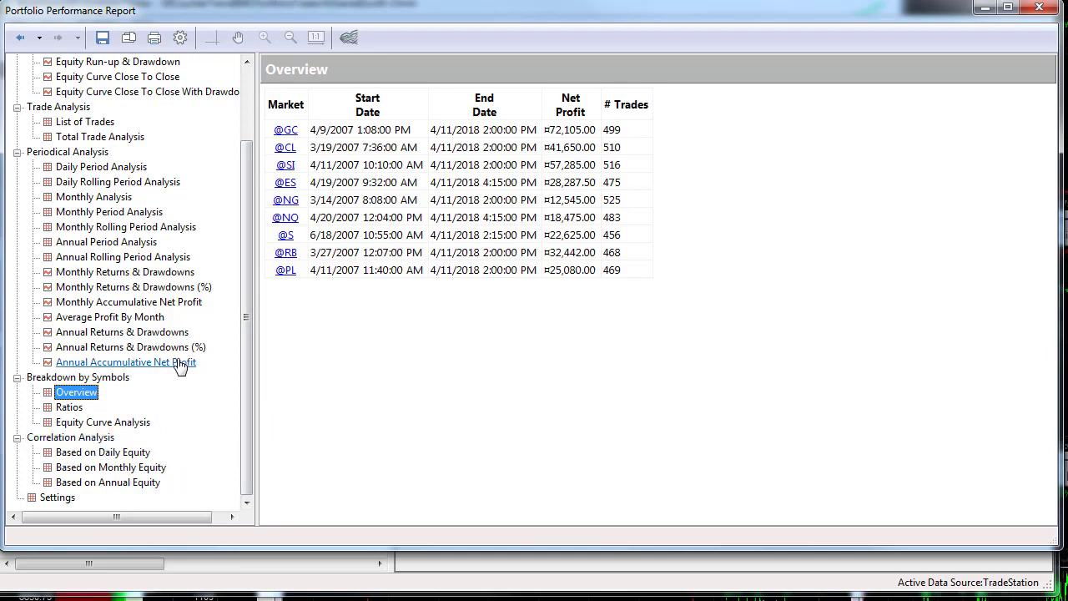
{"action": "left_click", "coordinate": [114, 454]}
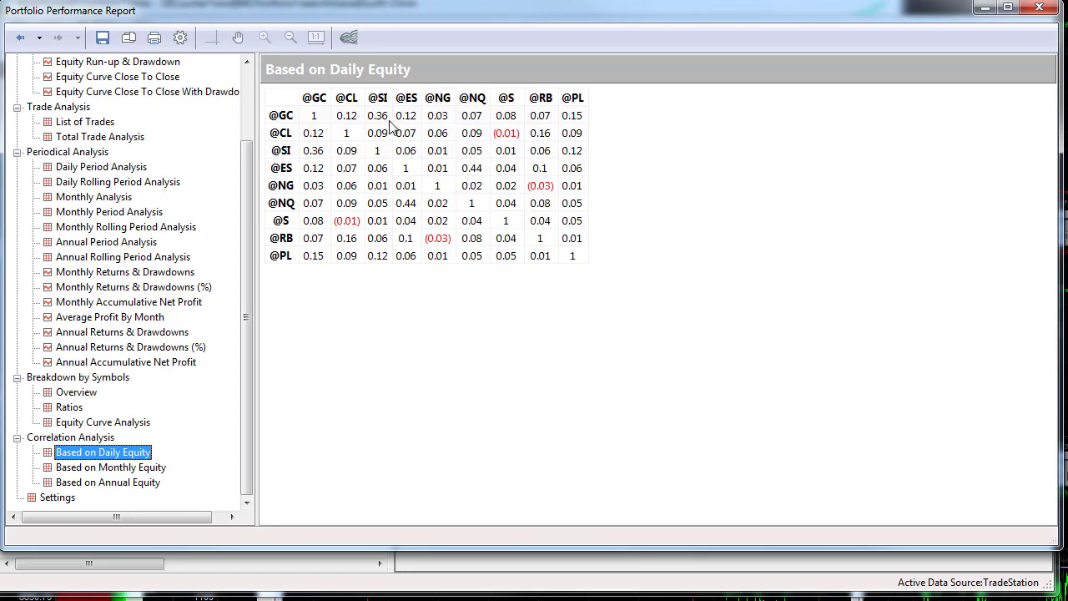
{"action": "left_click", "coordinate": [312, 157]}
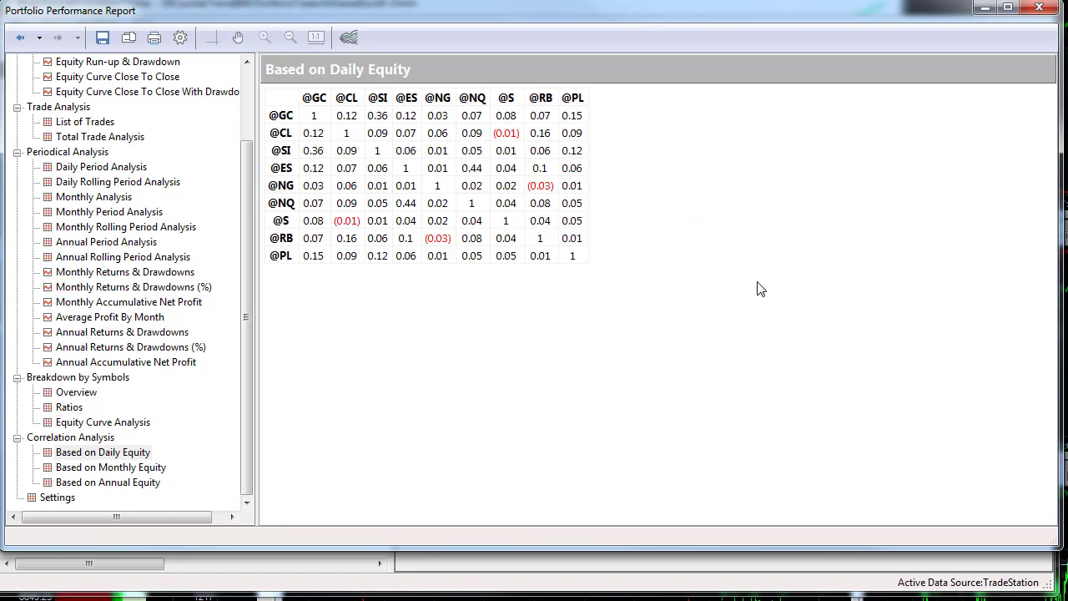
Examine the market correlations based on monthly equity, and close the Portfolio Performance Report
{"action": "left_click", "coordinate": [123, 468]}
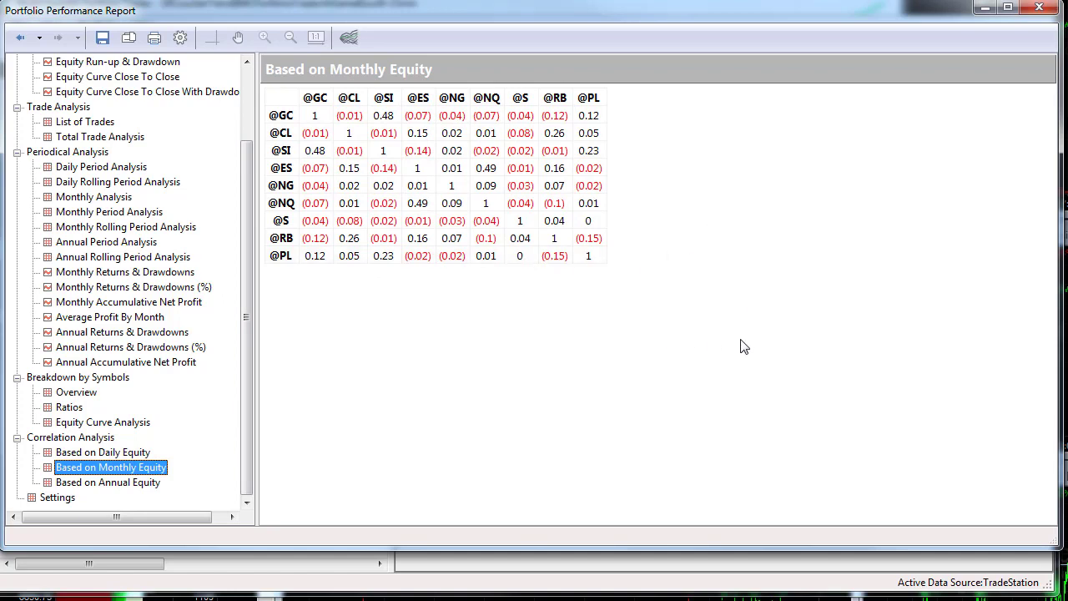
{"action": "left_click", "coordinate": [483, 170]}
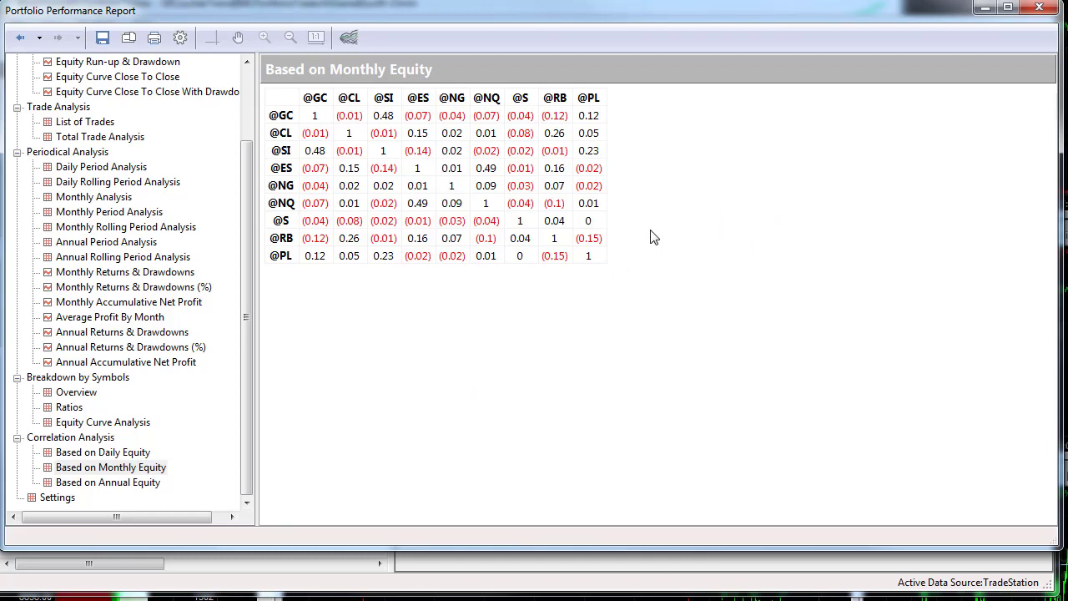
{"action": "left_click", "coordinate": [249, 75]}
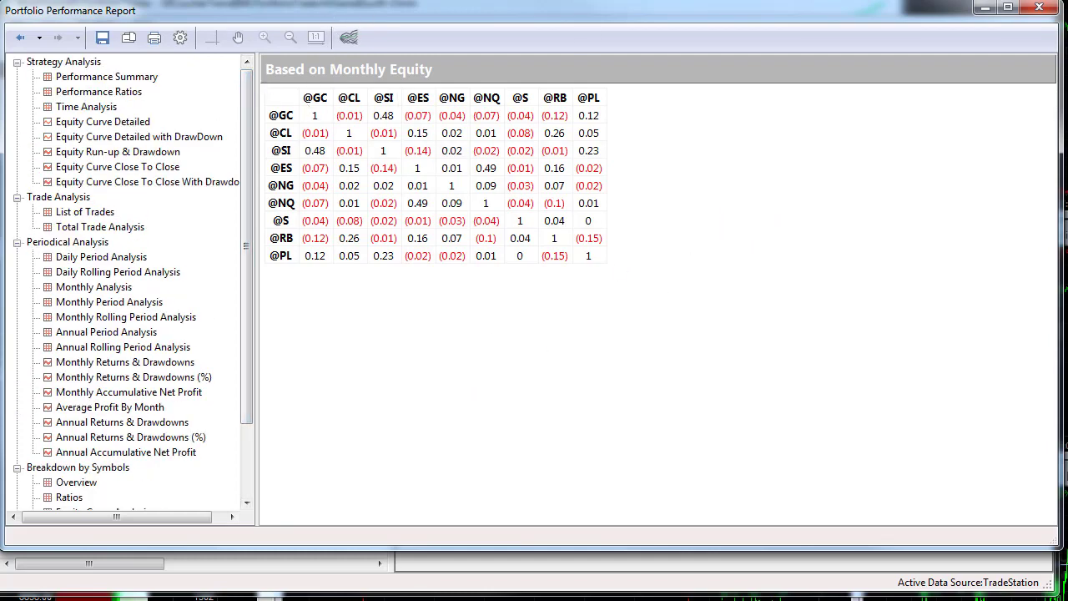
{"action": "key", "text": "alt+F4"}
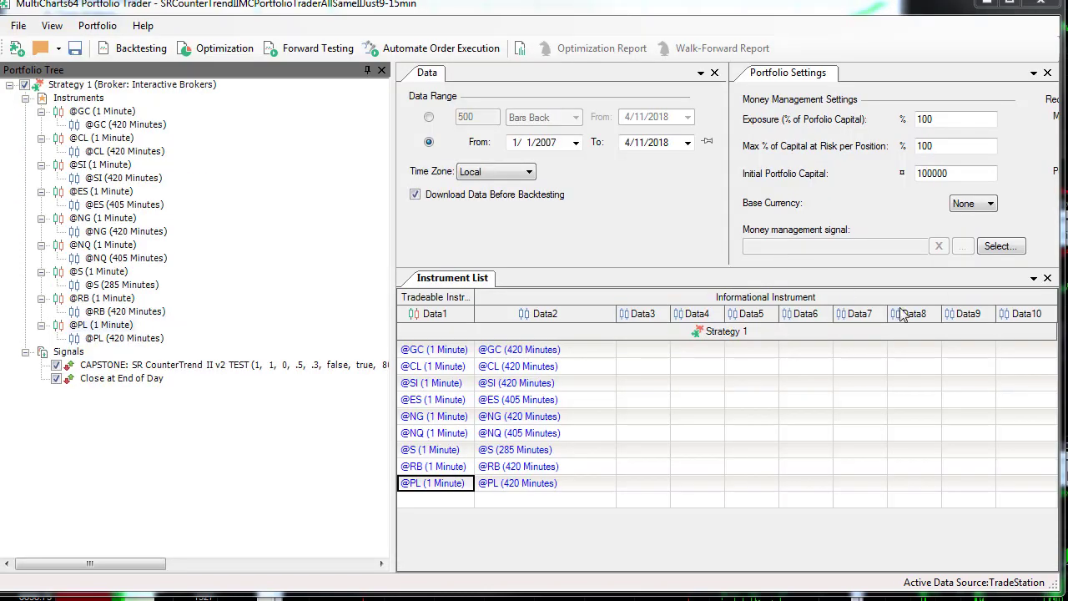